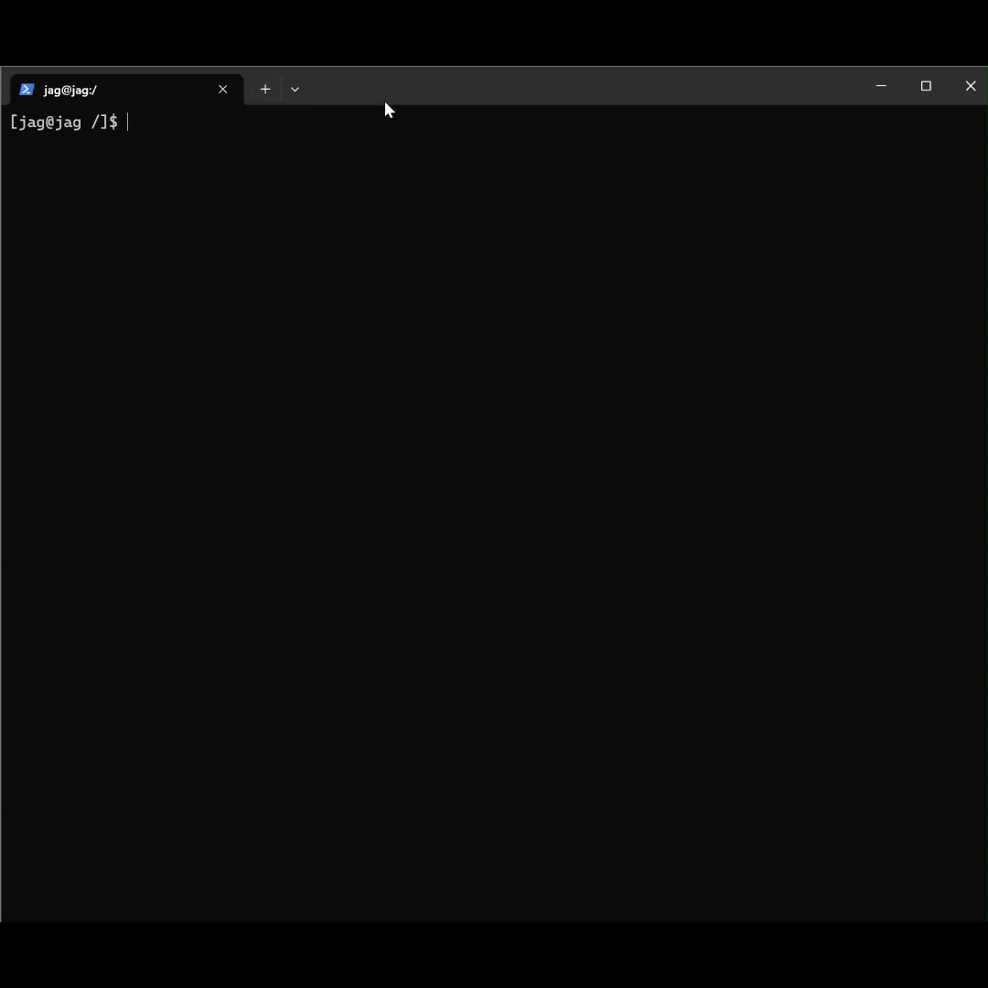
# Step: Run "sudo pacman -Syu syncthing" to install Syncthing and accept the installation
pyautogui.rightClick(424, 137)
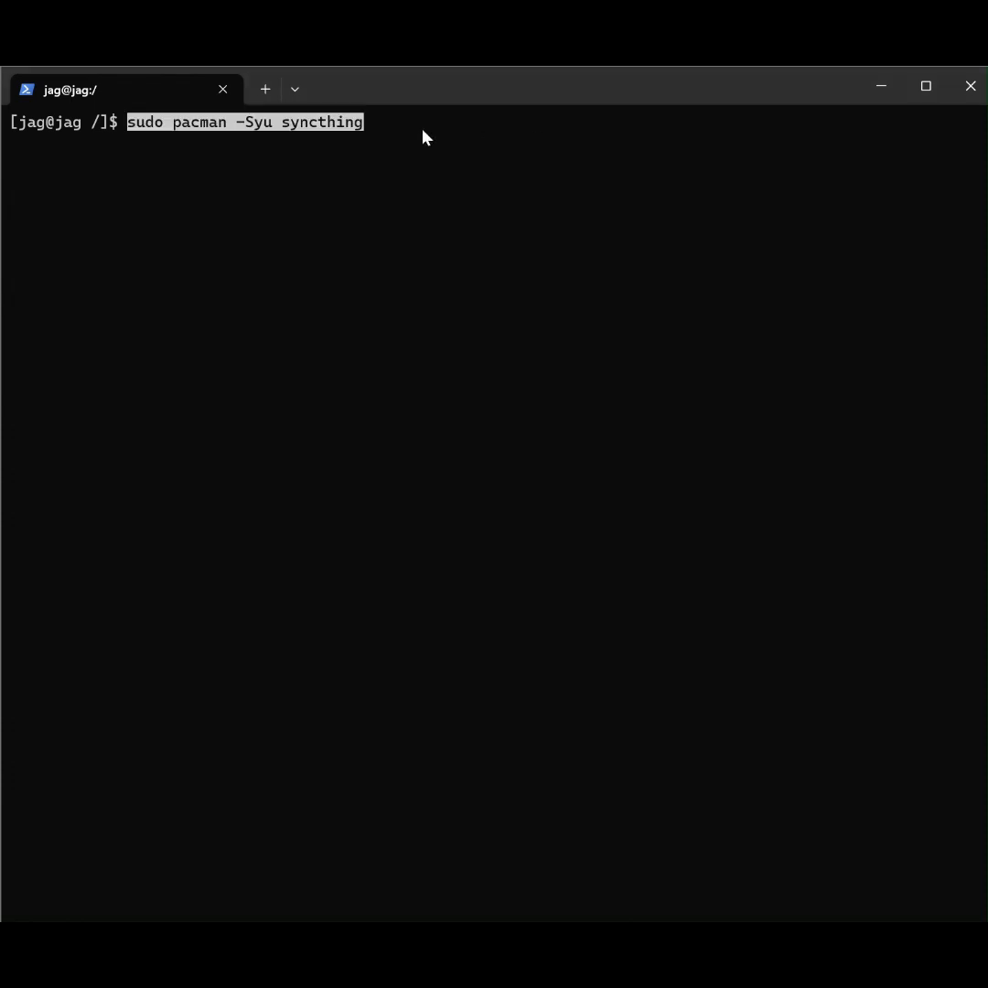
pyautogui.press('Return')
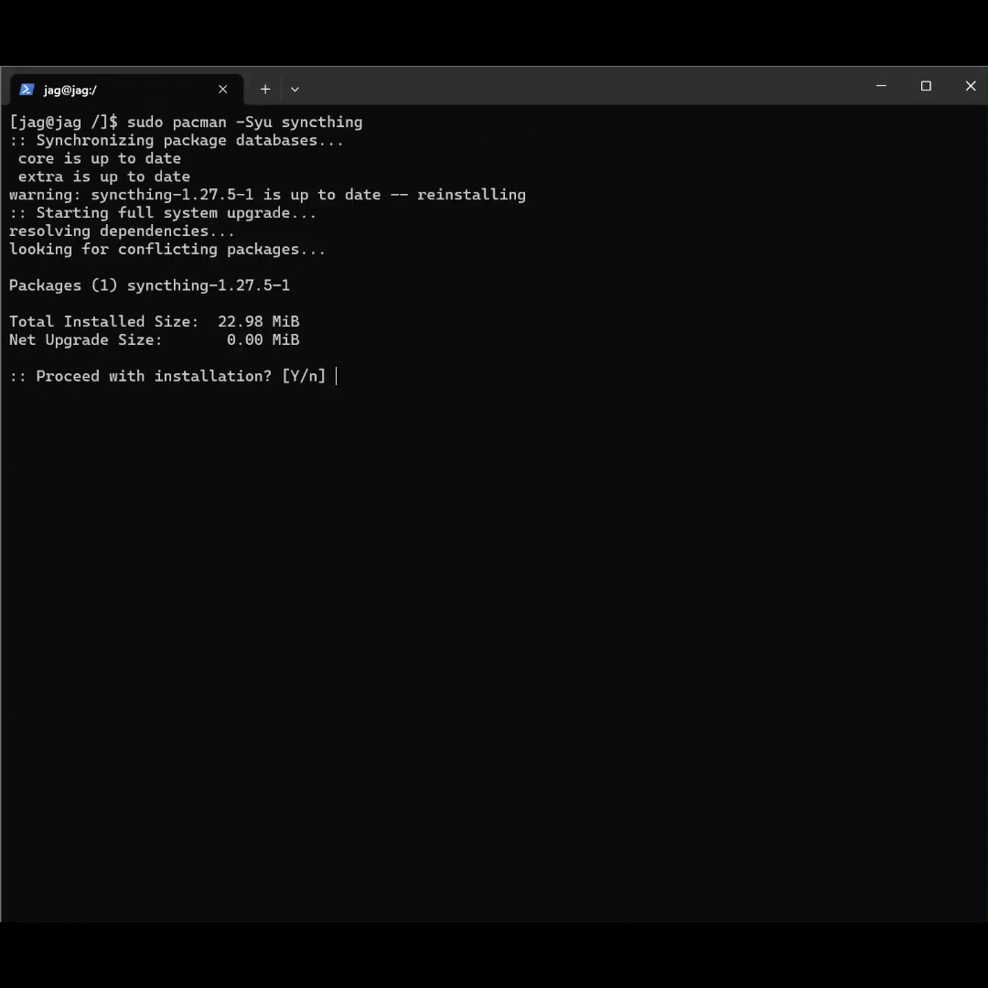
pyautogui.press('Return')
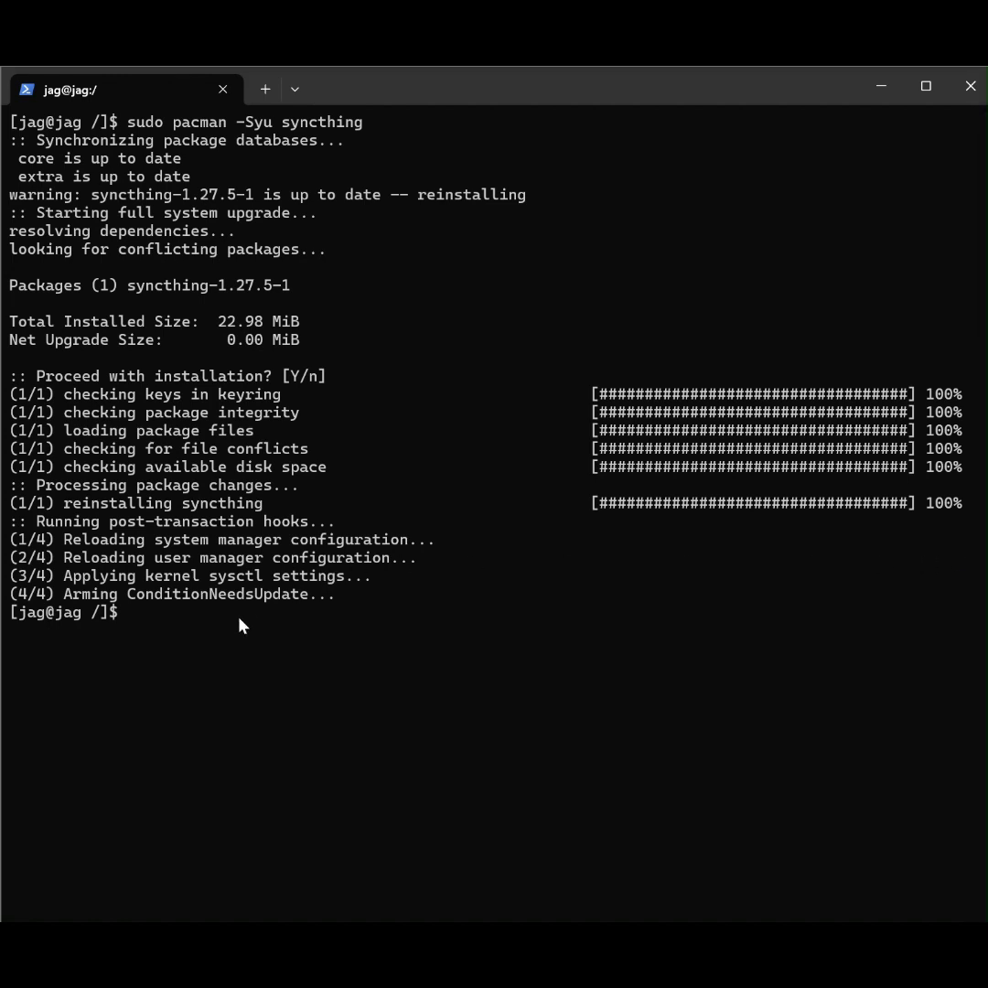
# Step: Open Syncthing's config.xml from ~/.local/state/syncthing, examine the GUI section's address line, and quit the editor without editing
pyautogui.write('sudo vim /home/jag/.local/state/syncthing/config.xml')
pyautogui.press('Return')
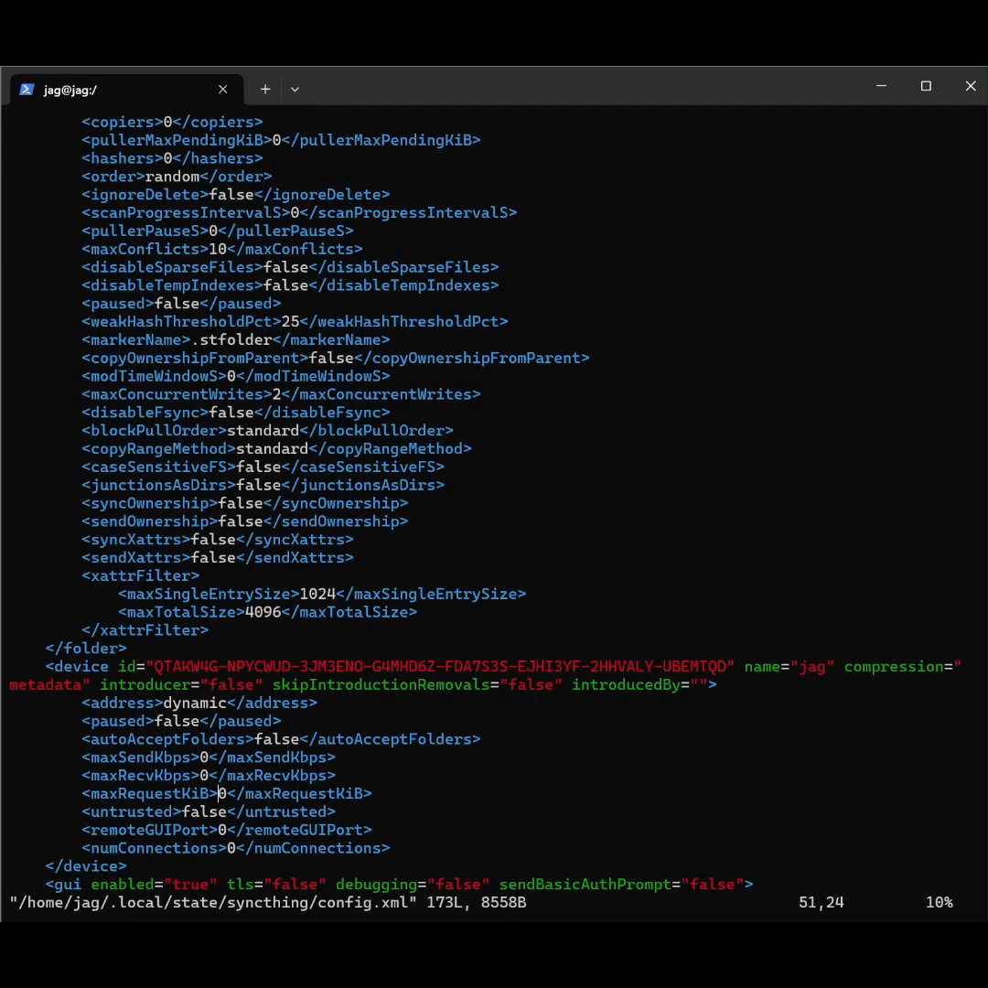
pyautogui.scroll(5, 245, 622)
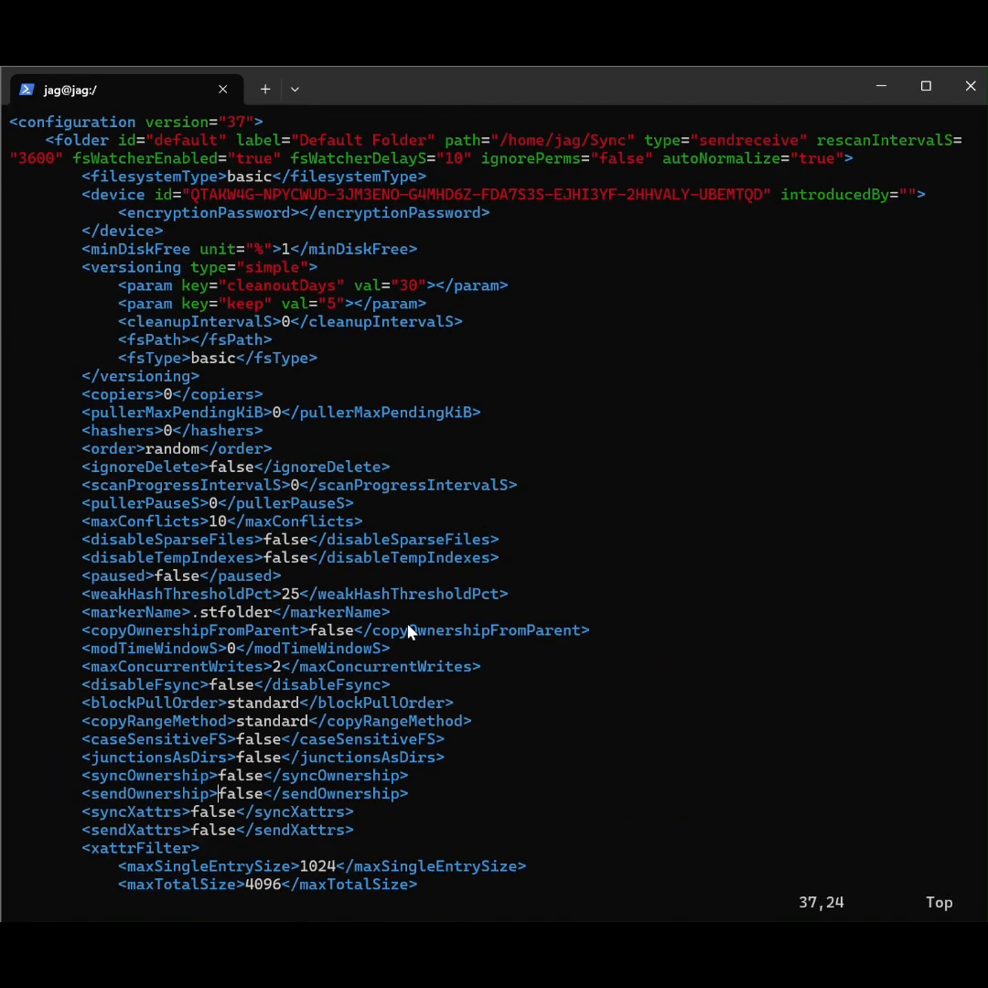
pyautogui.scroll(-8, 410, 633)
pyautogui.scroll(-4, 415, 503)
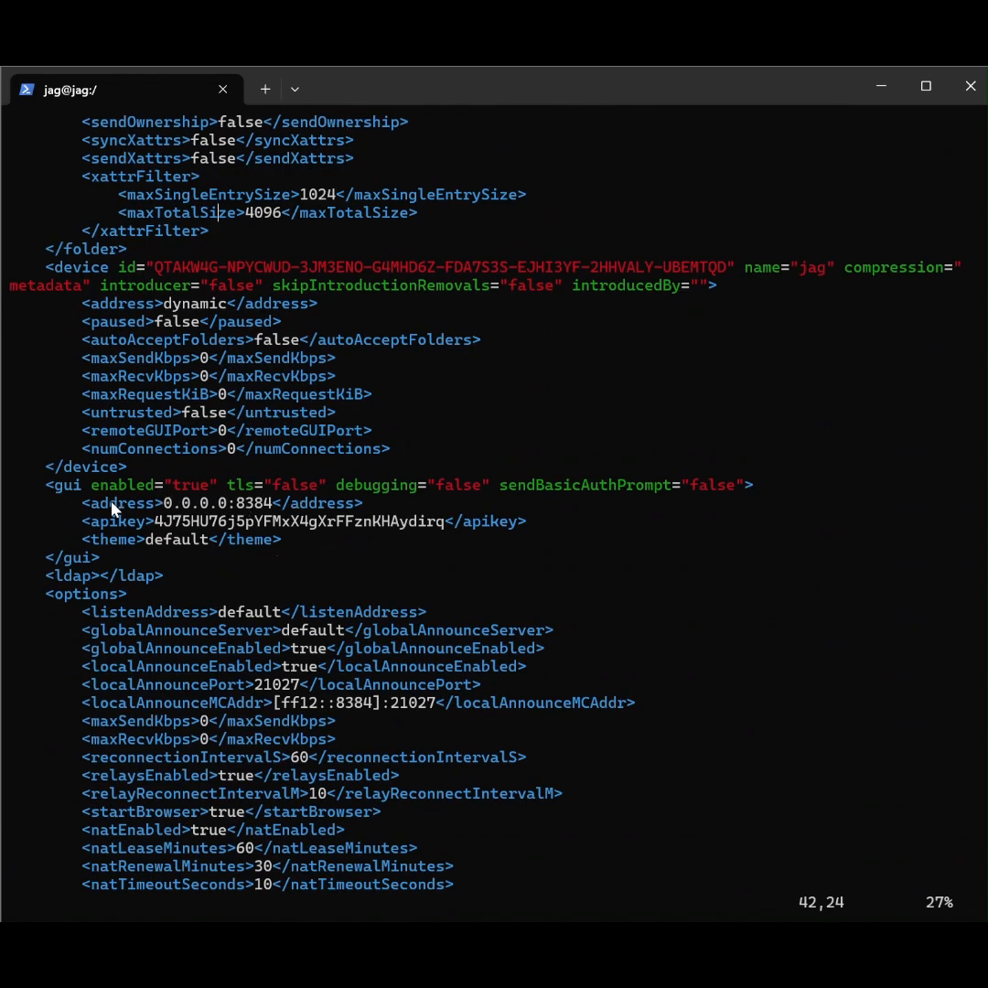
pyautogui.moveTo(82, 510); pyautogui.dragTo(369, 516)
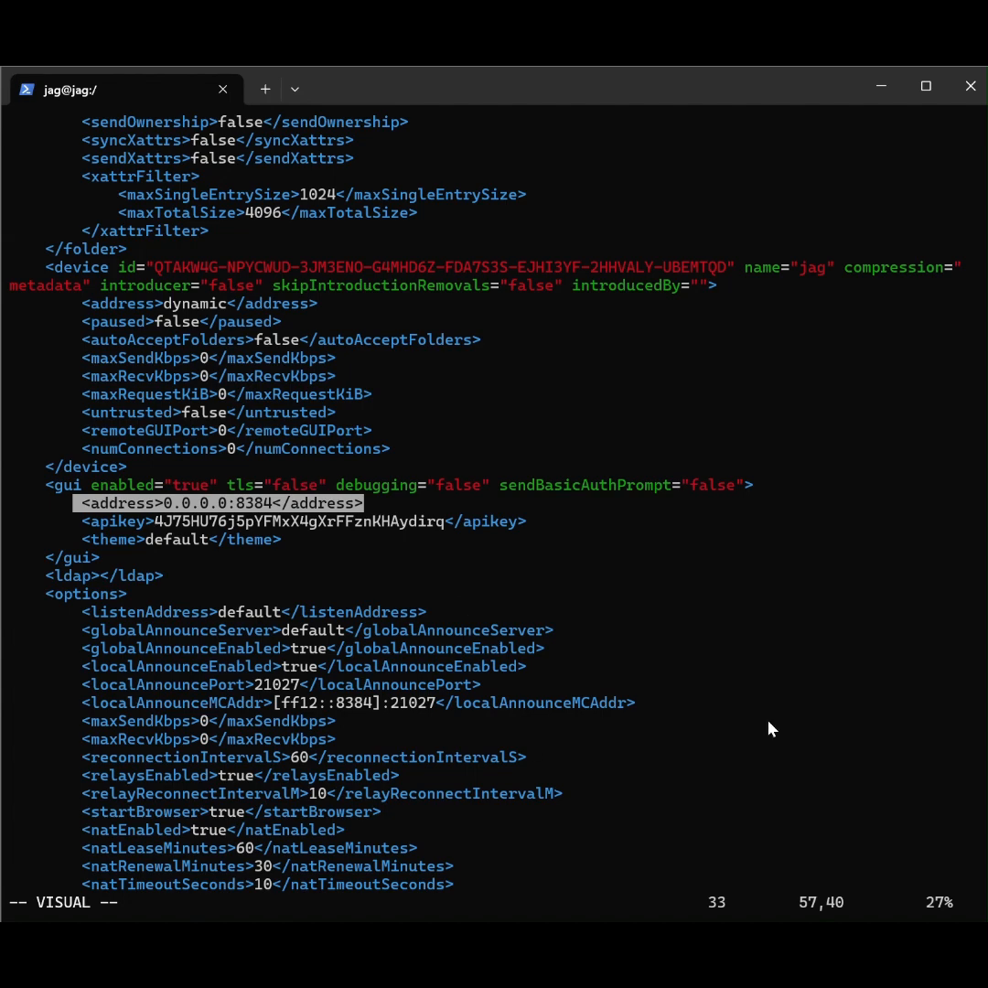
pyautogui.moveTo(861, 681); pyautogui.dragTo(870, 673)
pyautogui.write(":'<,'>")
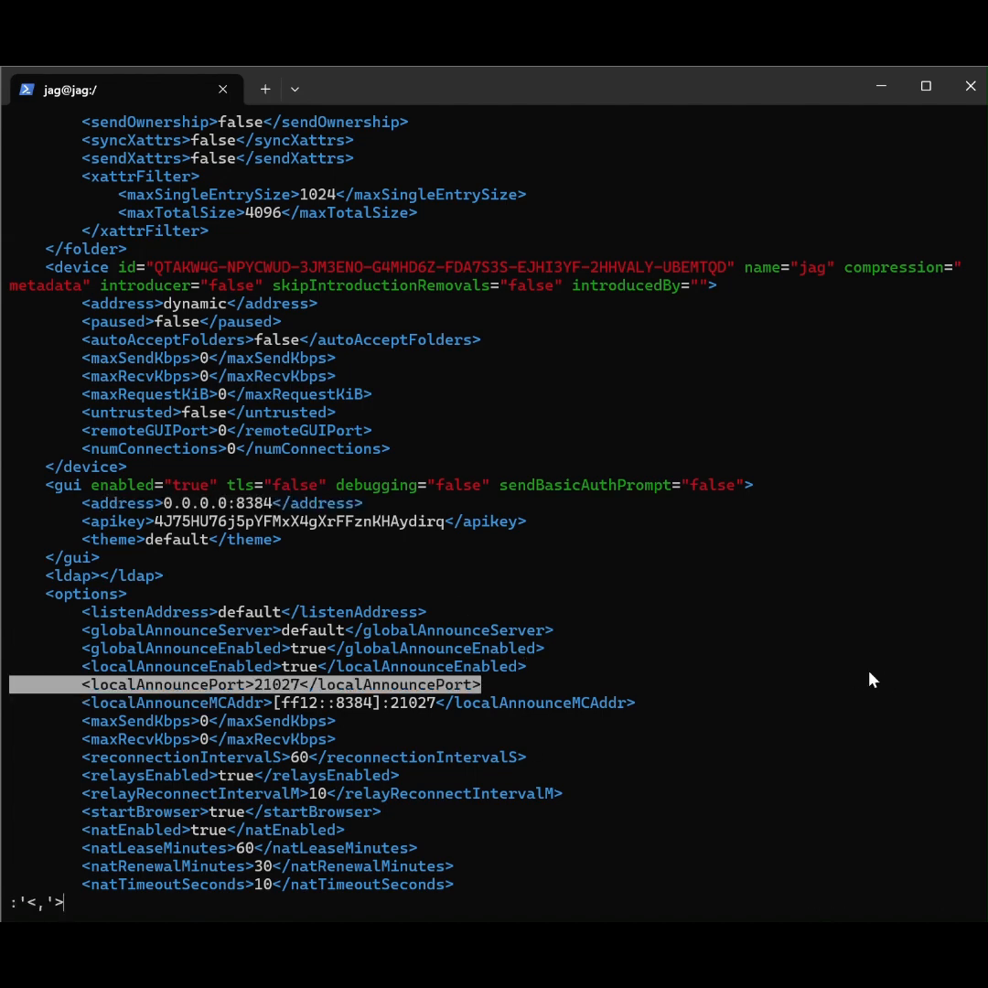
pyautogui.press('BackSpace')
pyautogui.press('BackSpace')
pyautogui.press('BackSpace')
pyautogui.press('BackSpace')
pyautogui.press('BackSpace')
pyautogui.write('q')
pyautogui.press('Return')
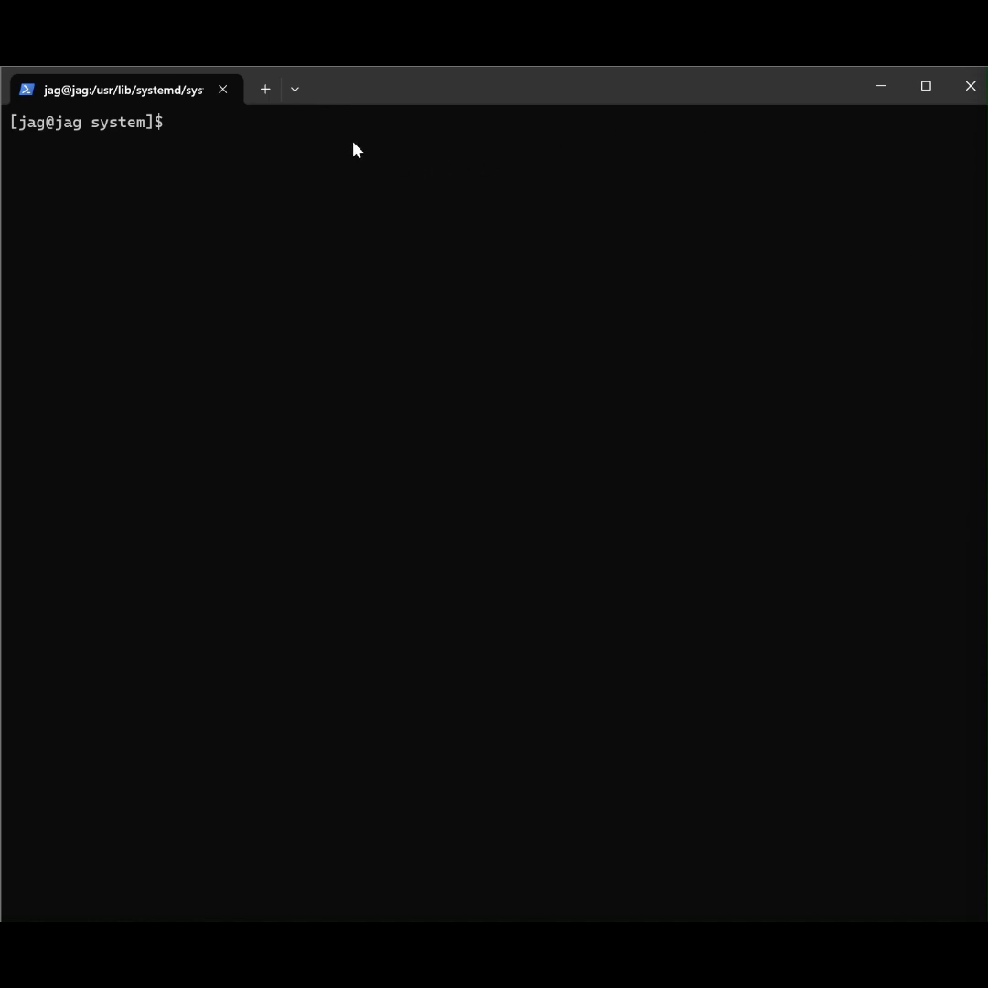
# Step: Go to /usr/lib/systemd/system/ and list the entries matching "syncthing" with "ls -a | grep"
pyautogui.write('cd /usr/lib/systemd/system/')
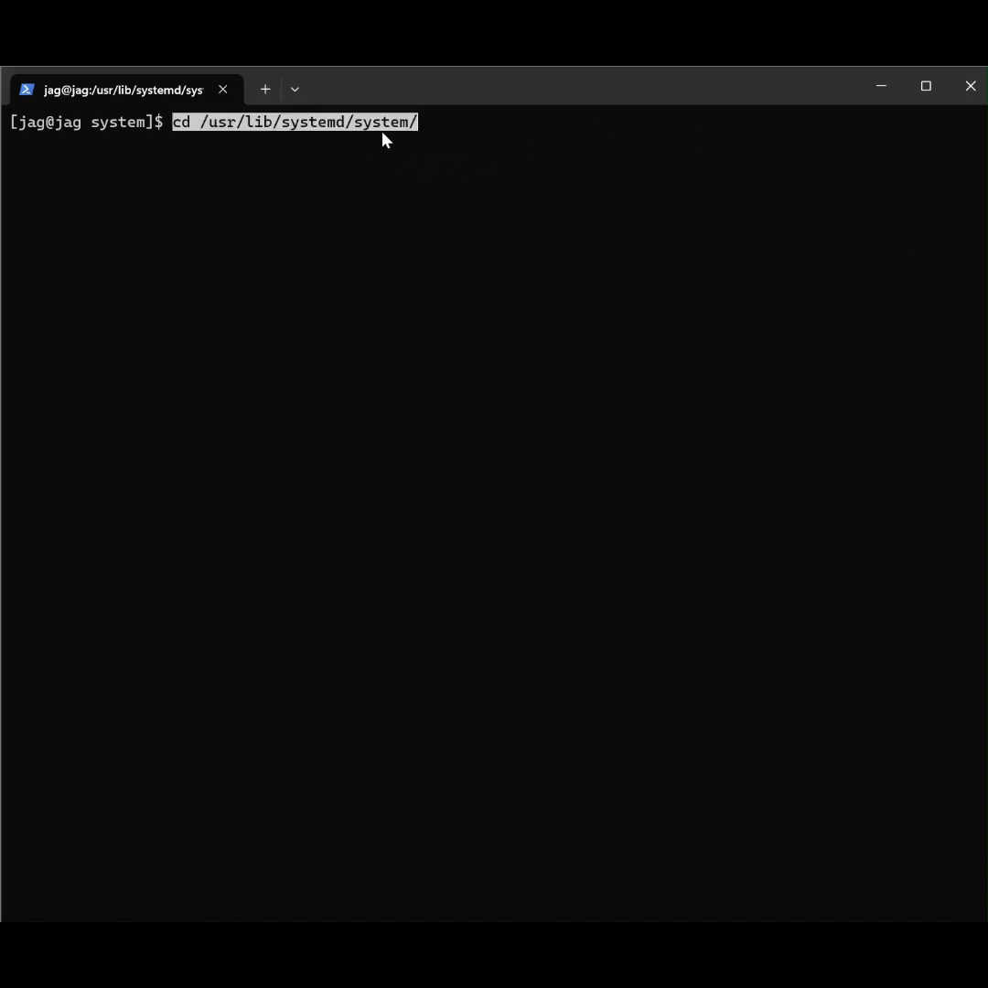
pyautogui.press('Return')
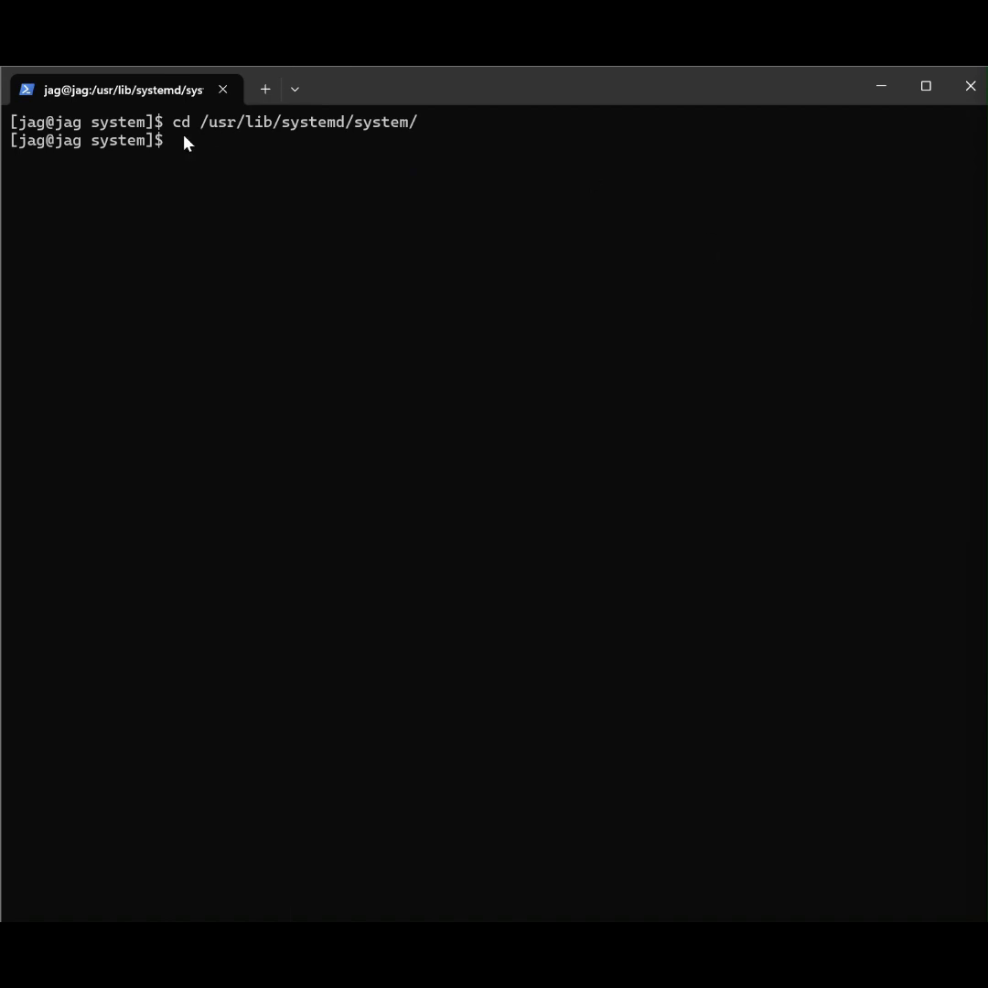
pyautogui.write('ls -a | grep "syncthing"')
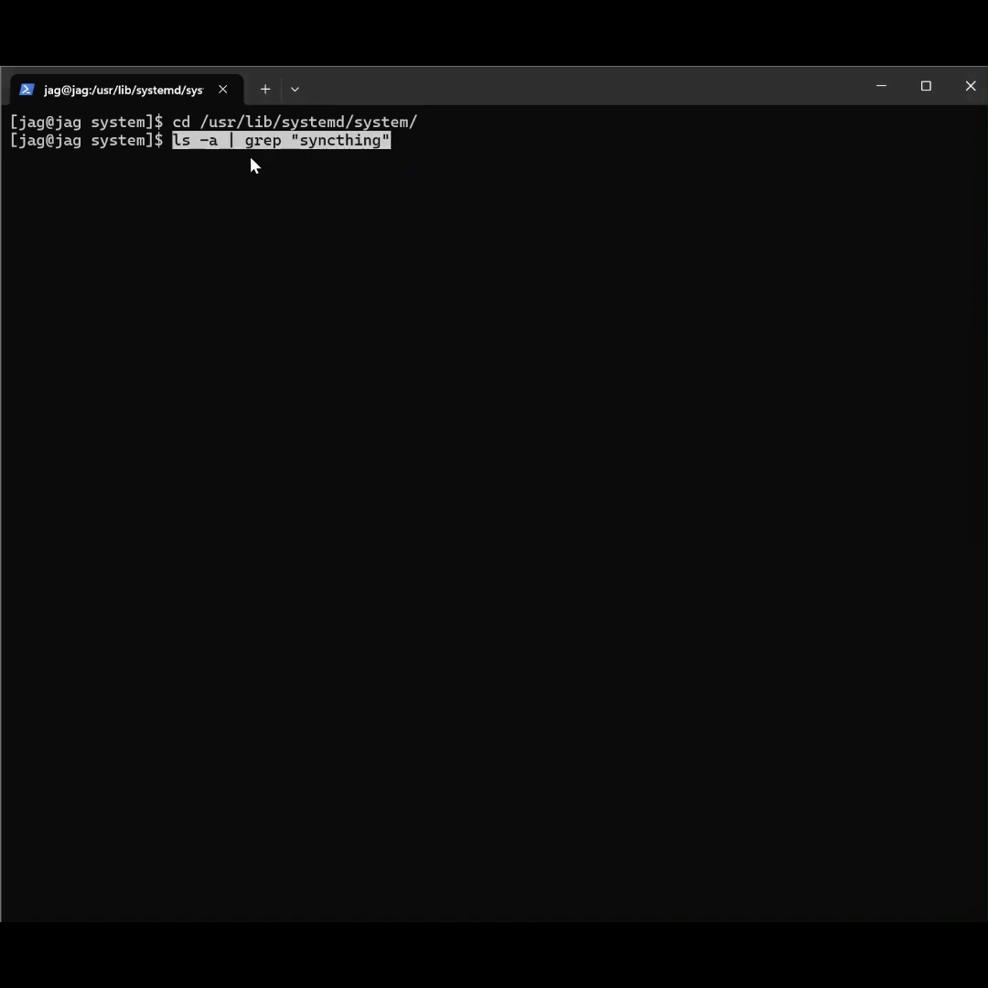
pyautogui.press('Return')
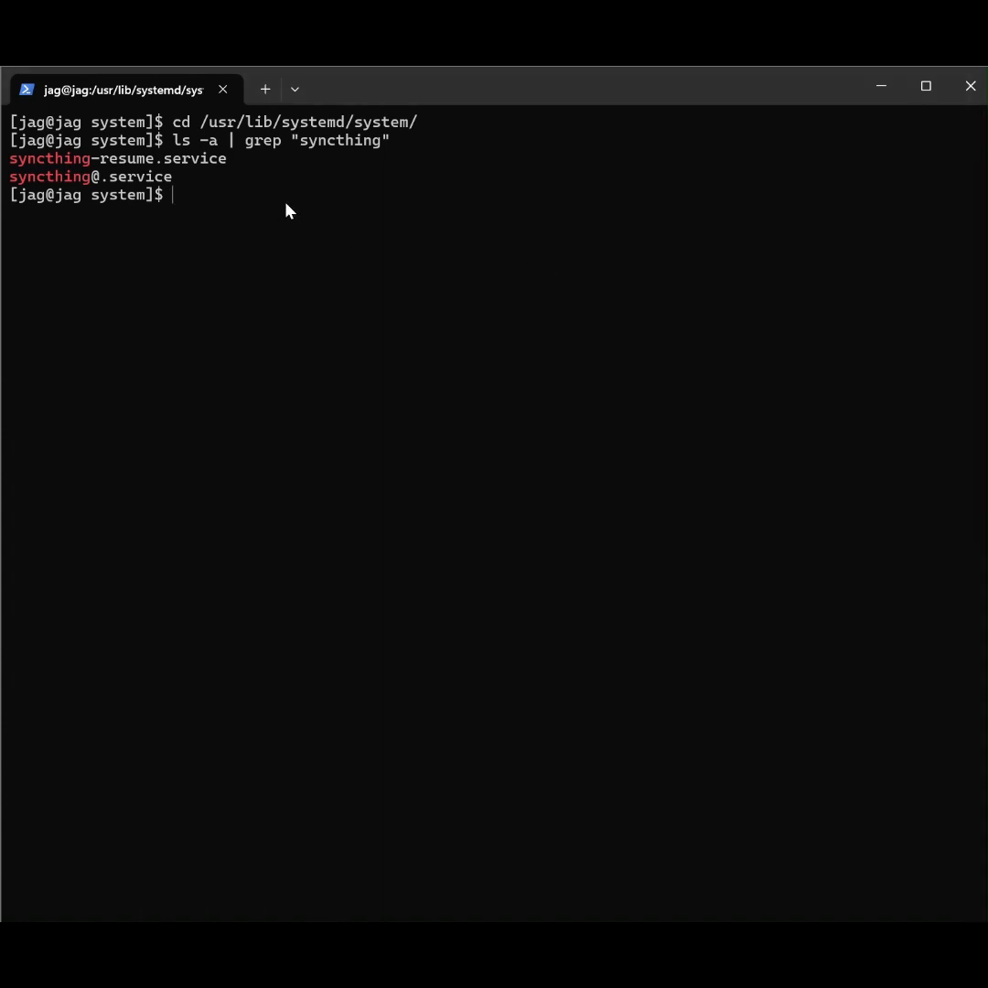
pyautogui.hotkey('ctrl', 'v')
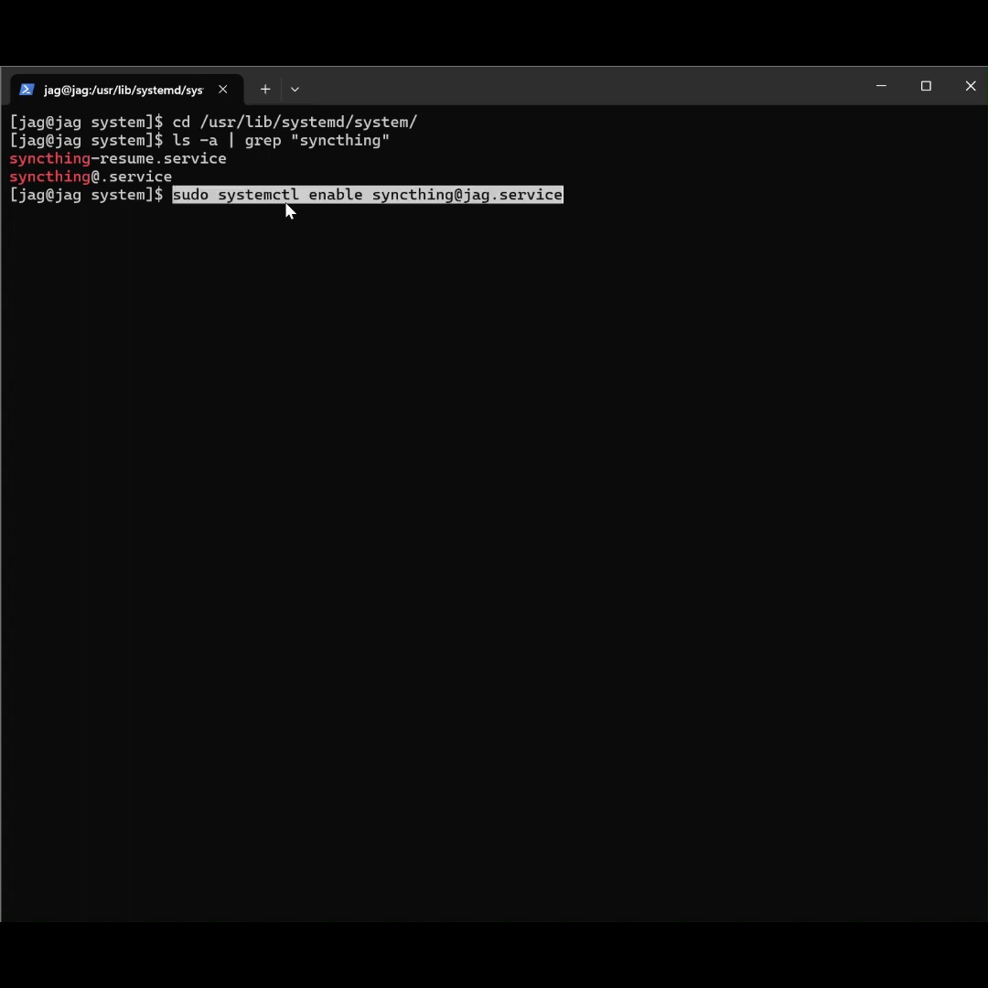
pyautogui.press('Return')
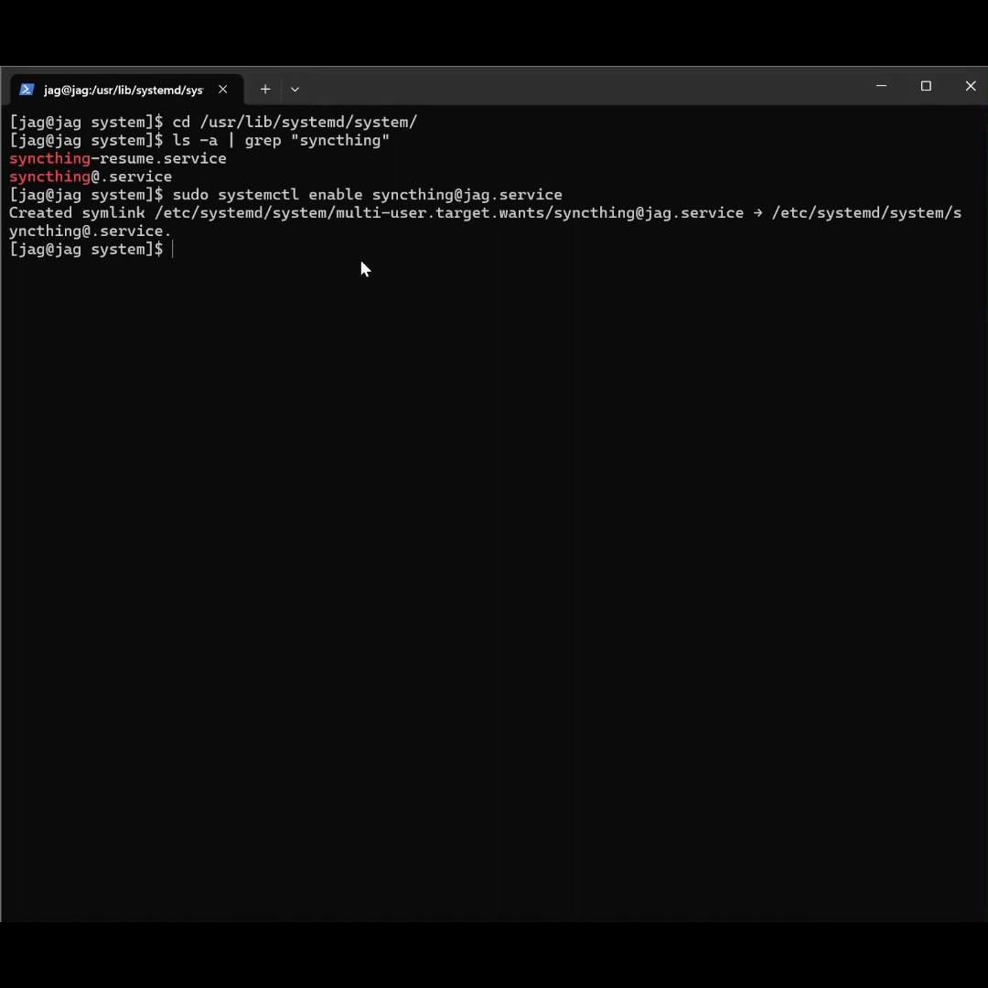
pyautogui.hotkey('ctrl', 'v')
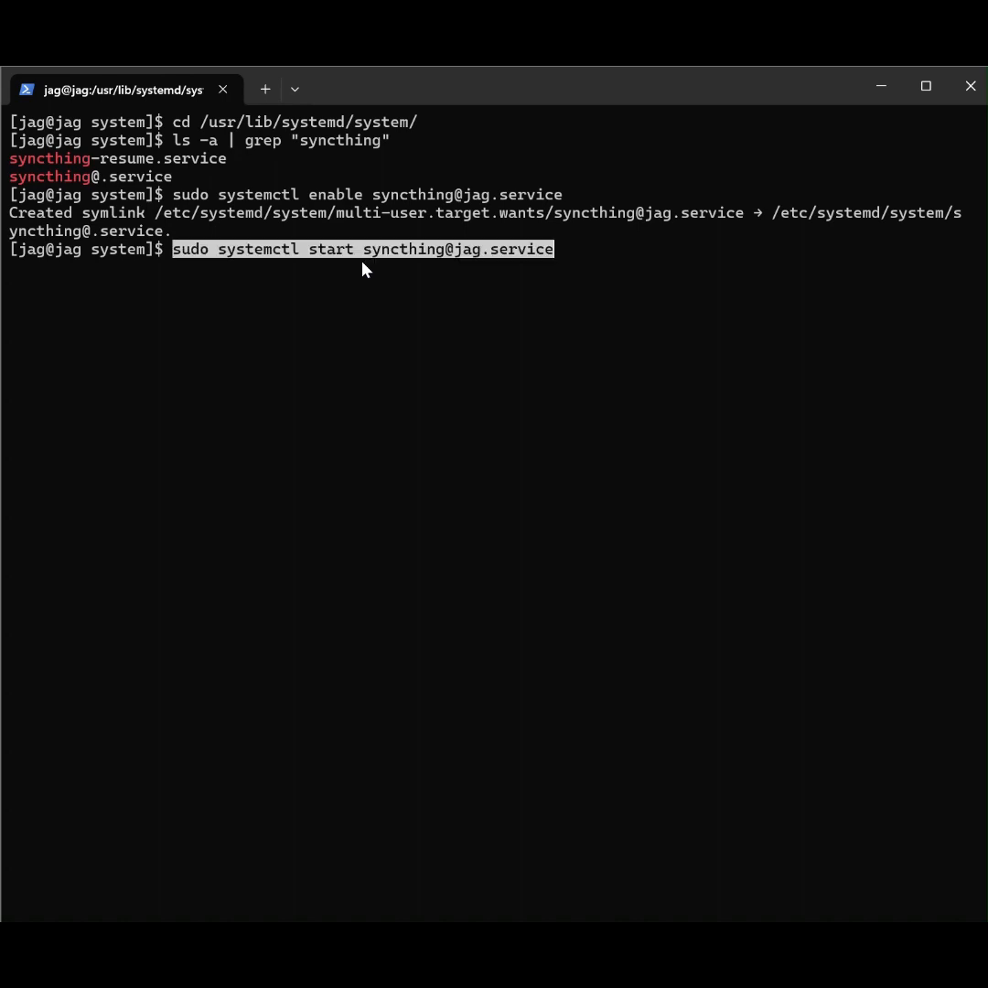
pyautogui.press('Return')
pyautogui.write('clear')
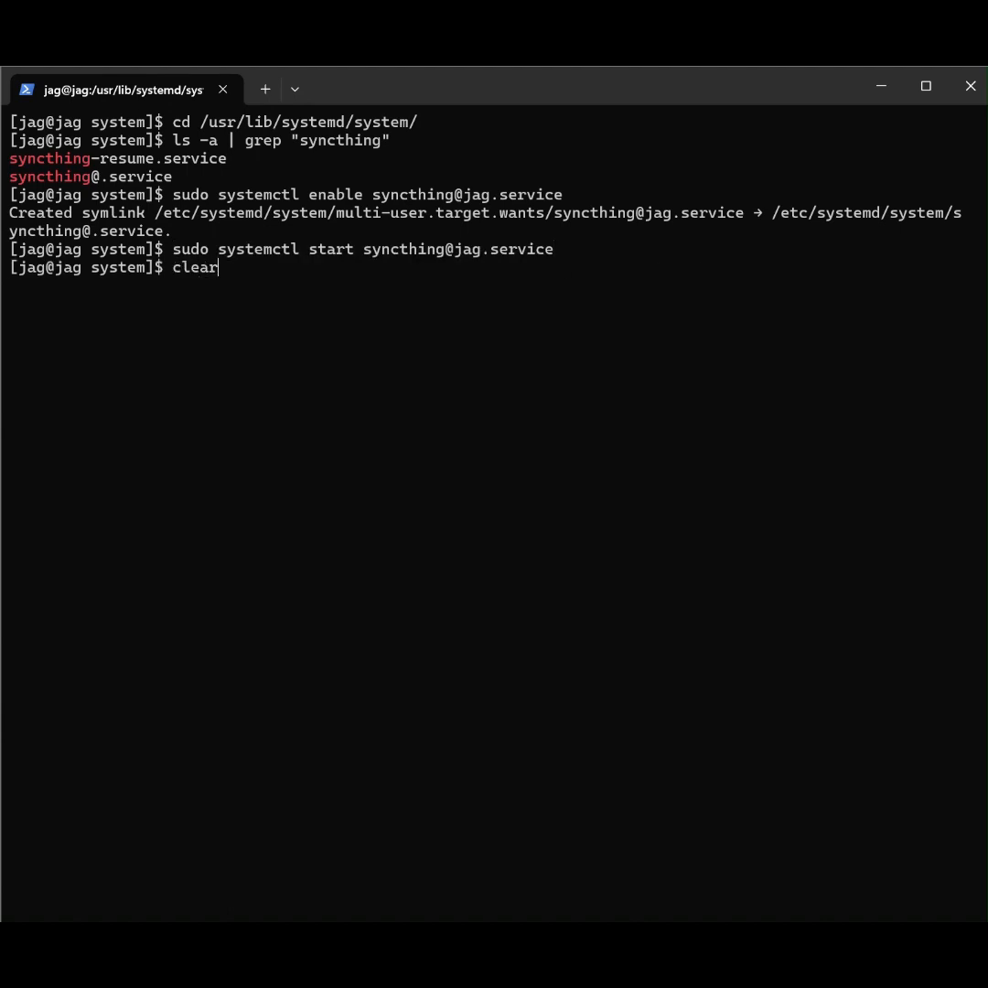
pyautogui.press('Return')
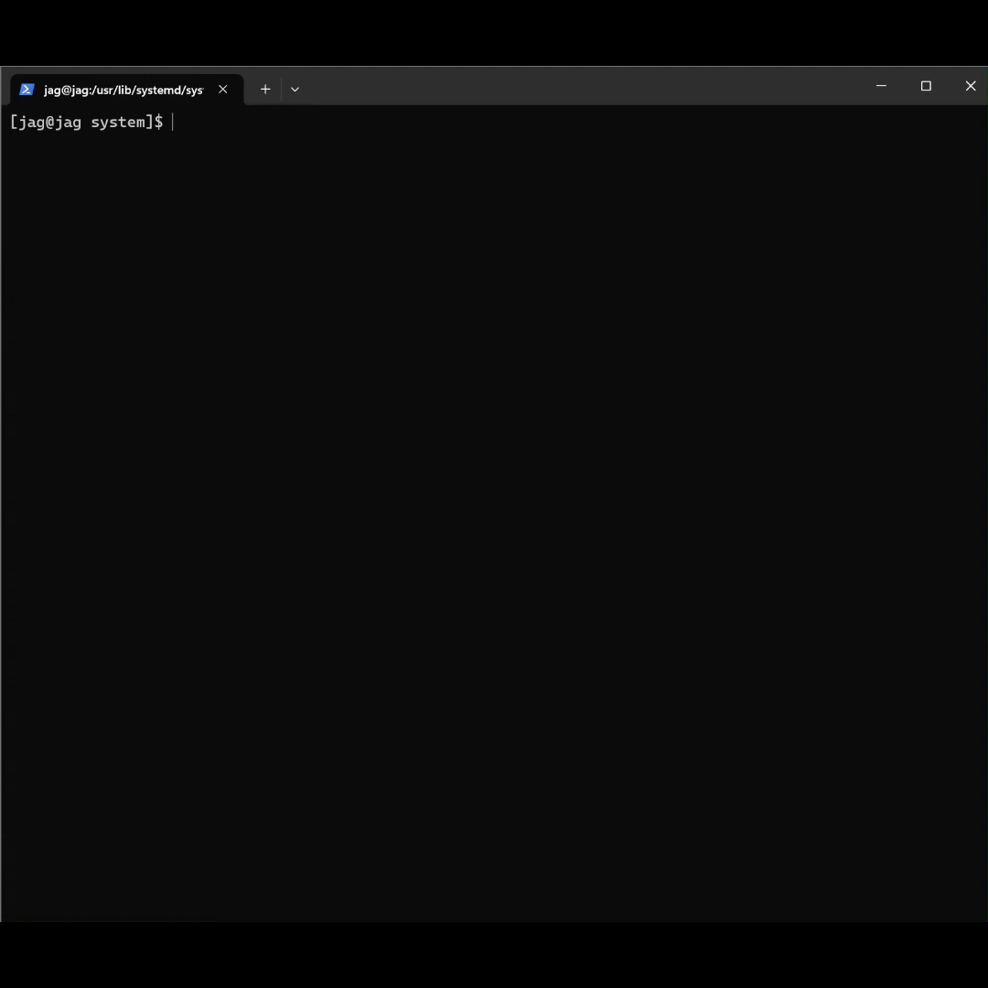
# Step: Switch to the Syncthing web interface in Chrome and review the GUI authentication user and password settings, closing them without saving
pyautogui.hotkey('alt', 'Tab')
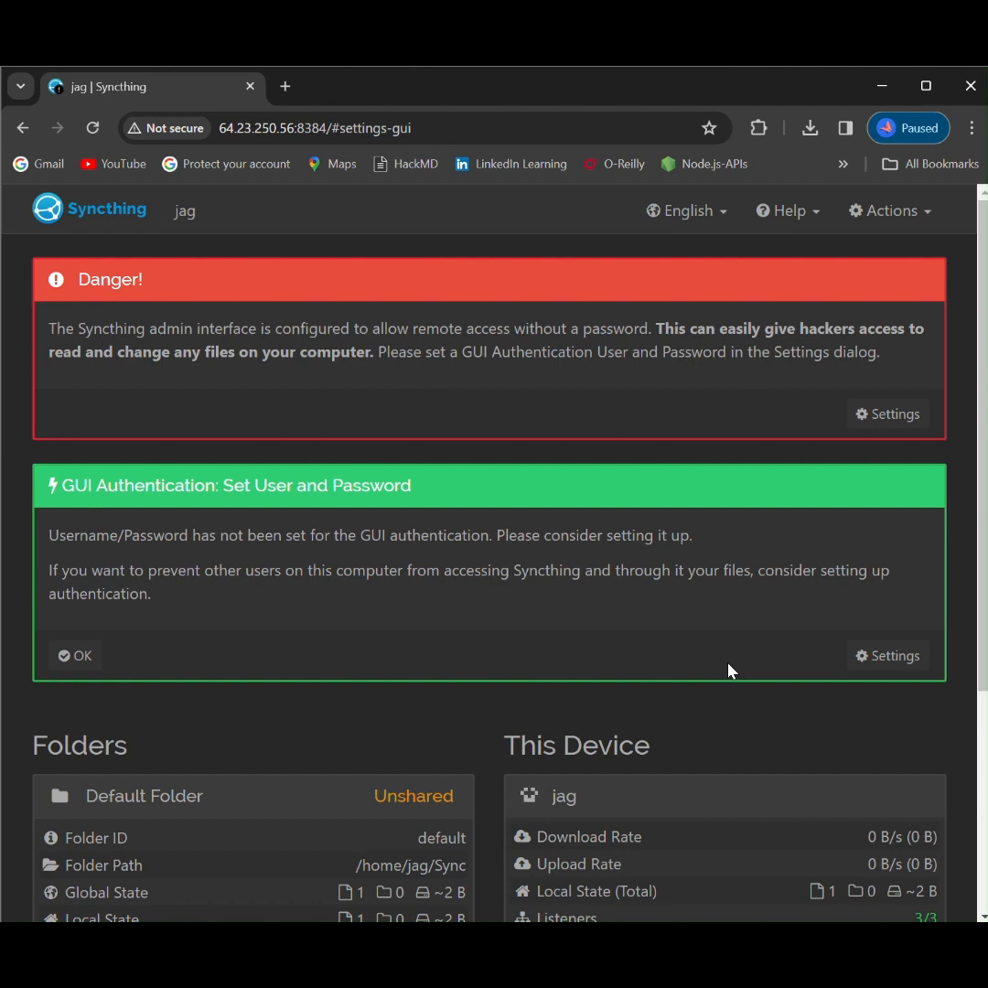
pyautogui.click(898, 657)
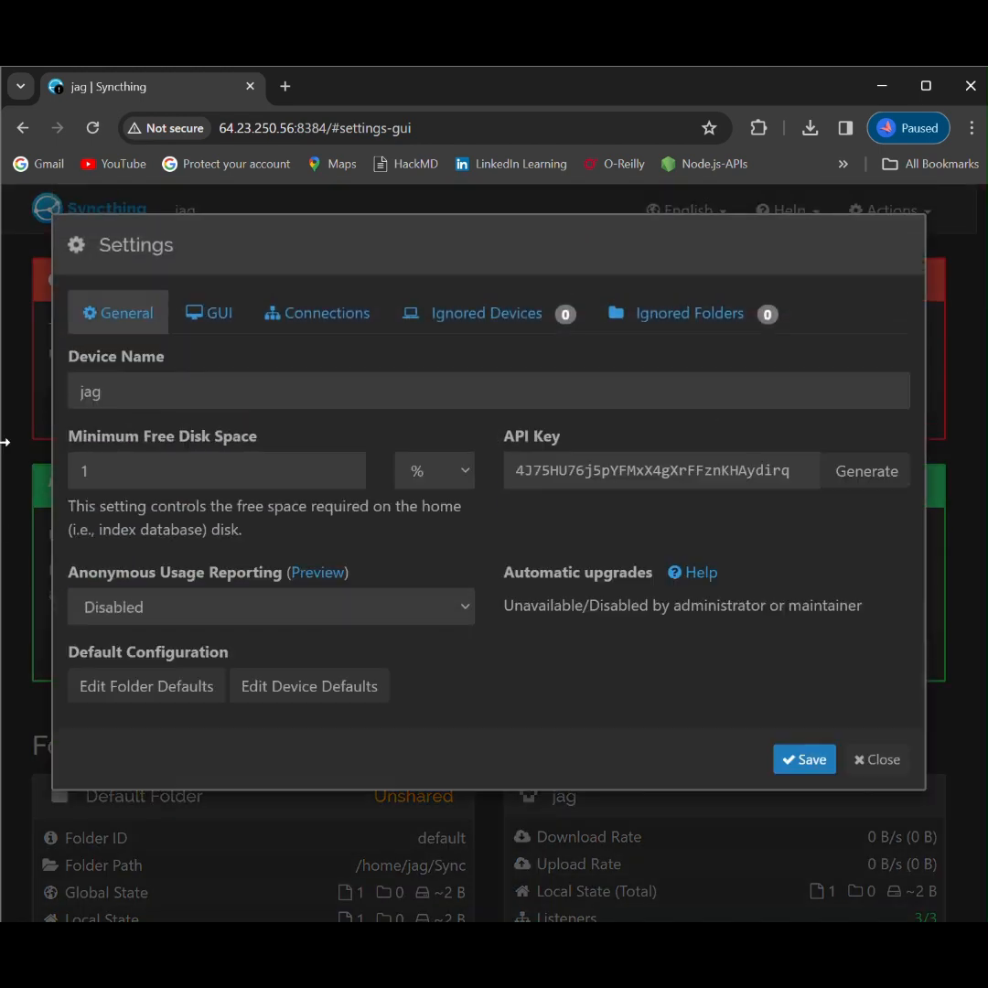
pyautogui.click(216, 328)
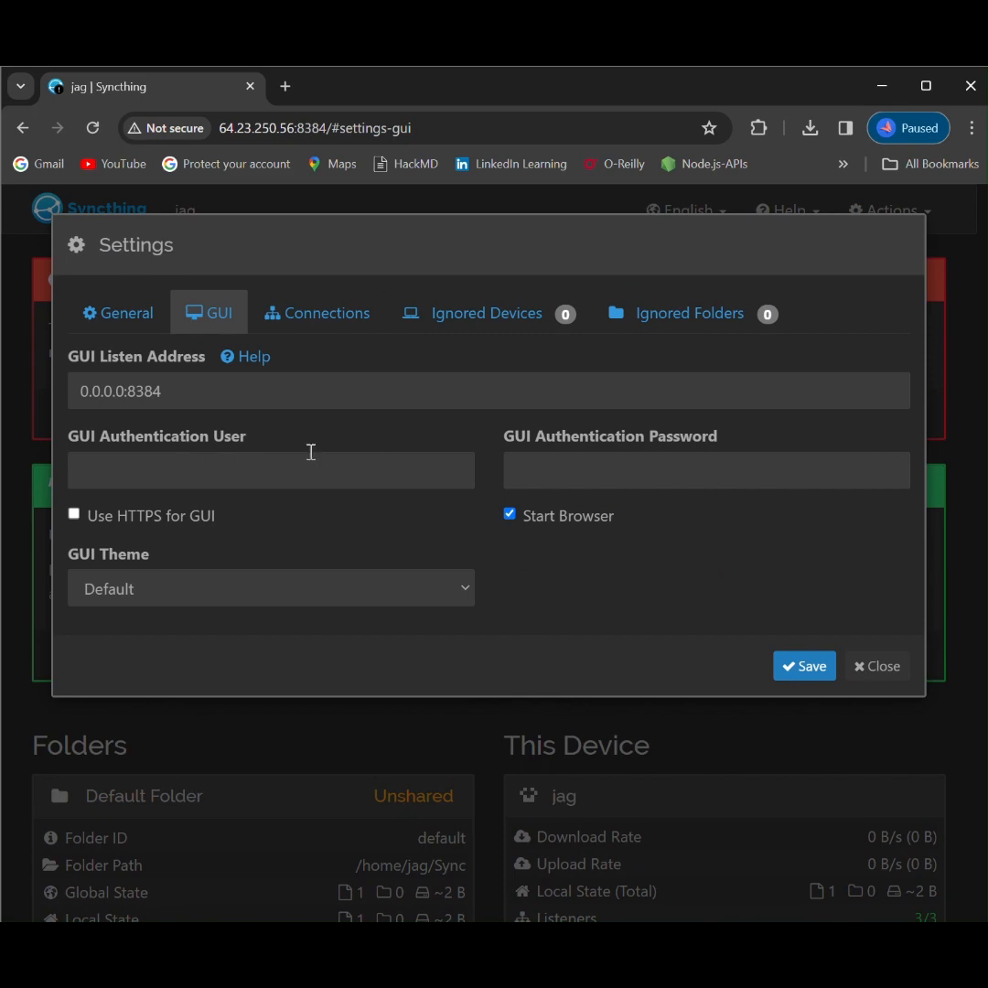
pyautogui.click(879, 667)
# Step: Edit the Default Folder, choose Simple File Versioning as its file versioning, and save the folder settings
pyautogui.scroll(-3, 662, 653)
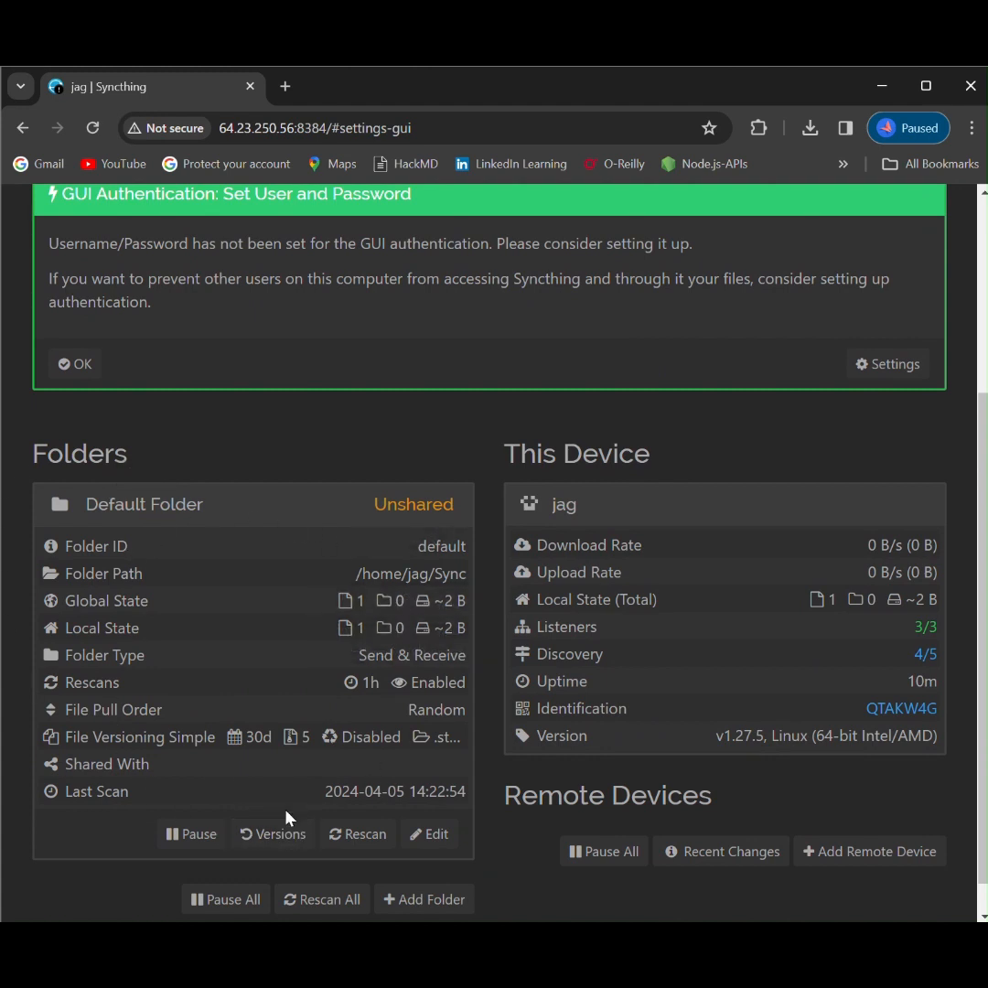
pyautogui.scroll(-1, 479, 698)
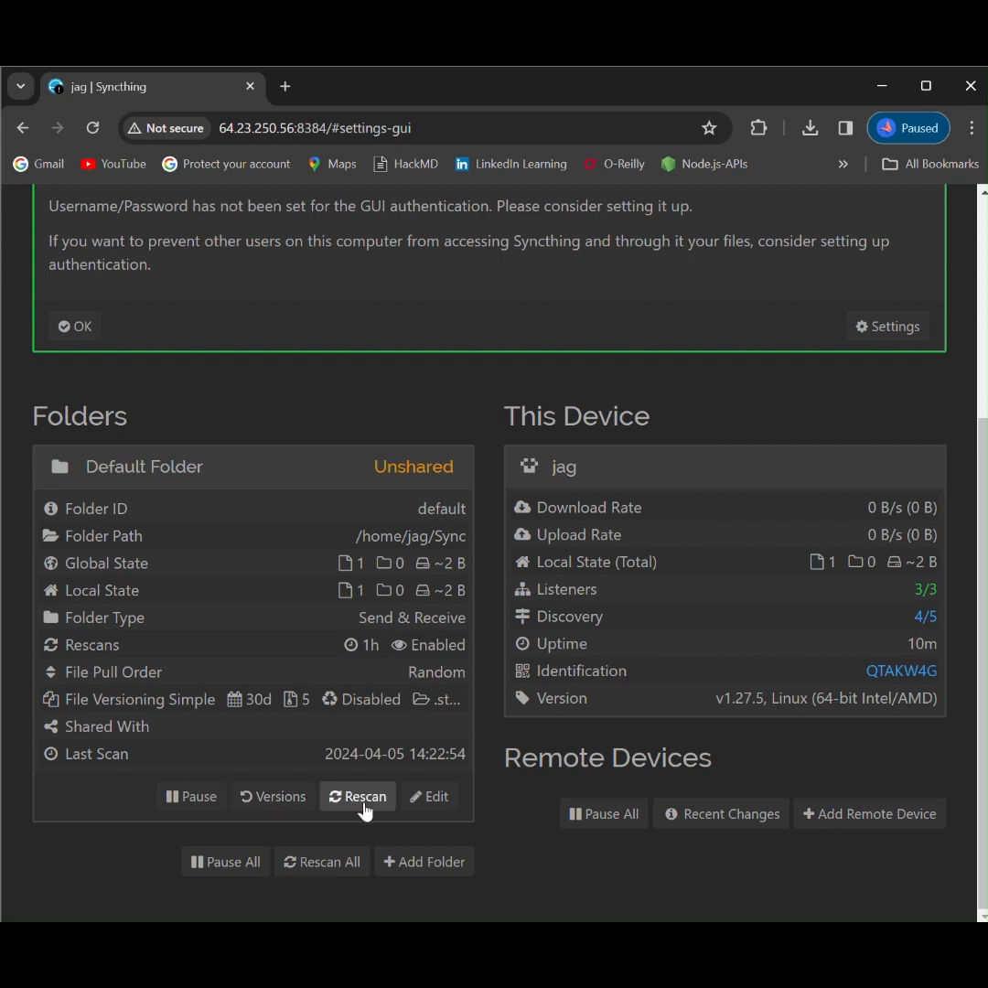
pyautogui.click(436, 802)
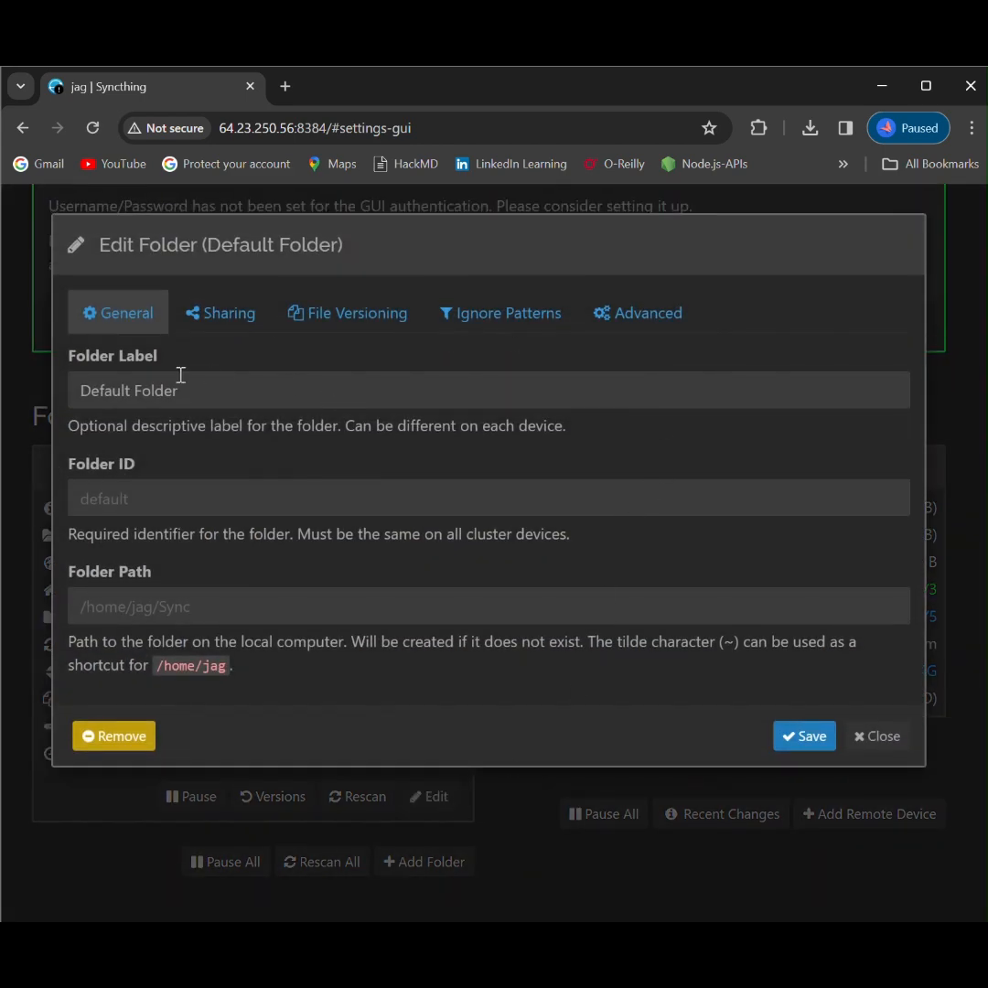
pyautogui.click(338, 322)
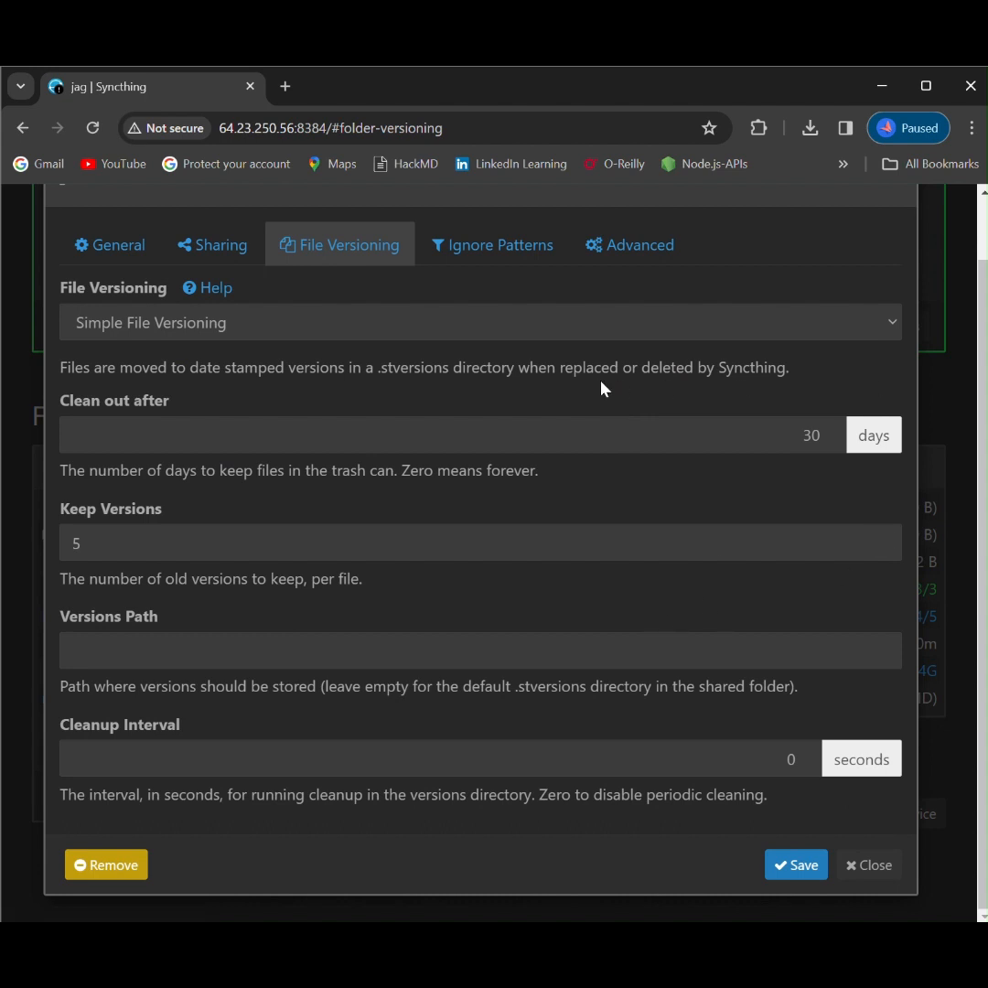
pyautogui.click(893, 326)
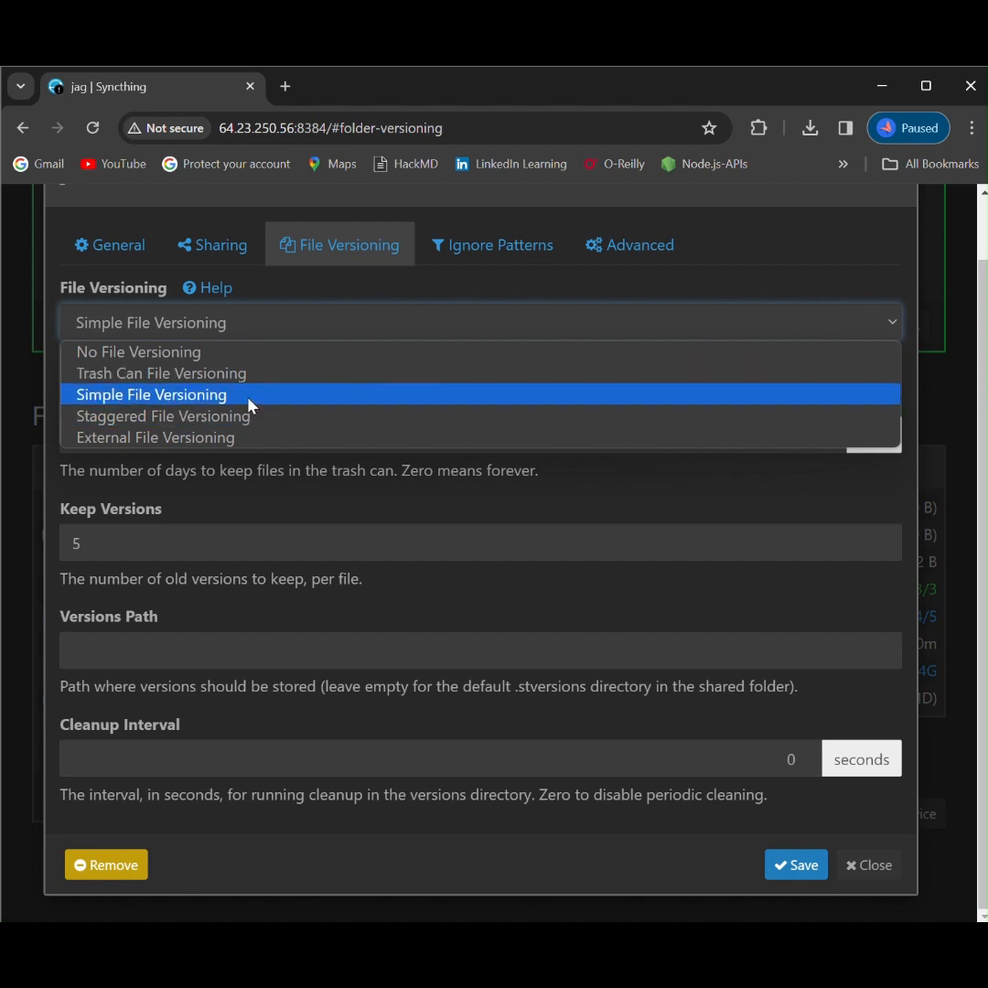
pyautogui.click(252, 406)
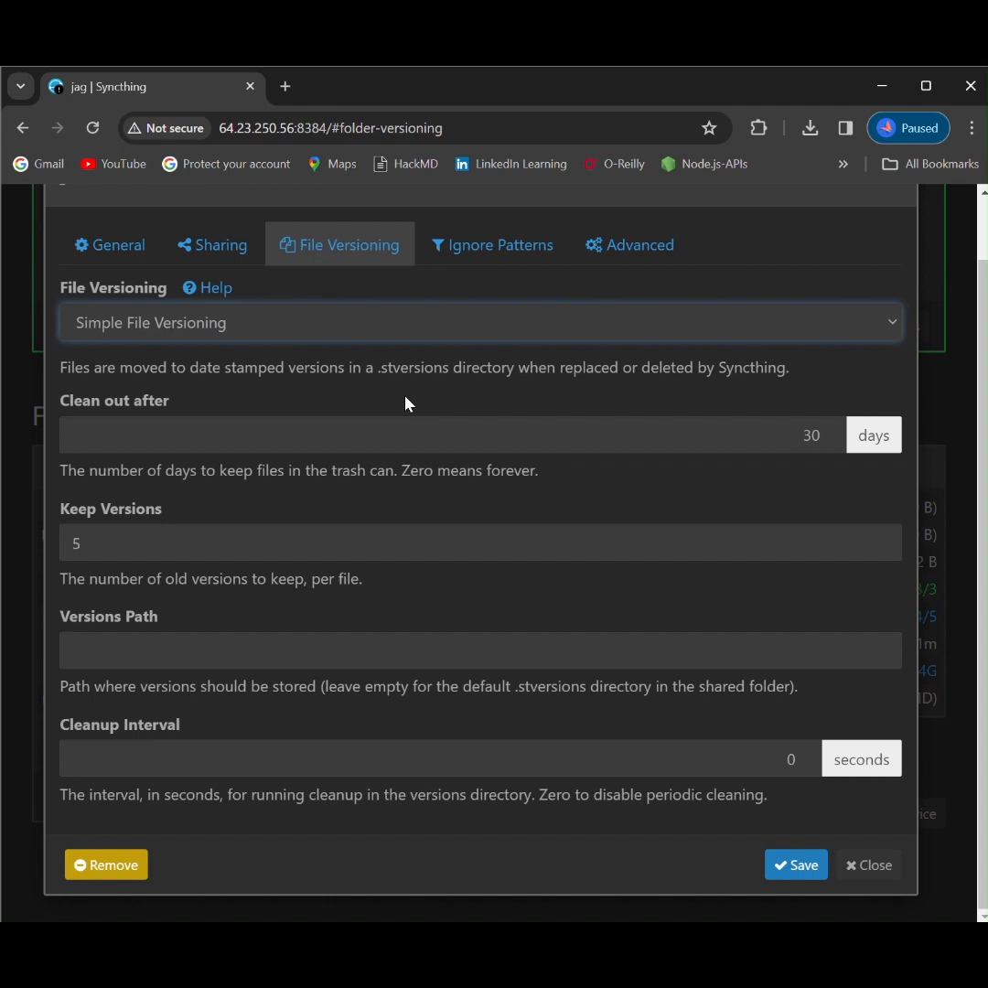
pyautogui.doubleClick(549, 688)
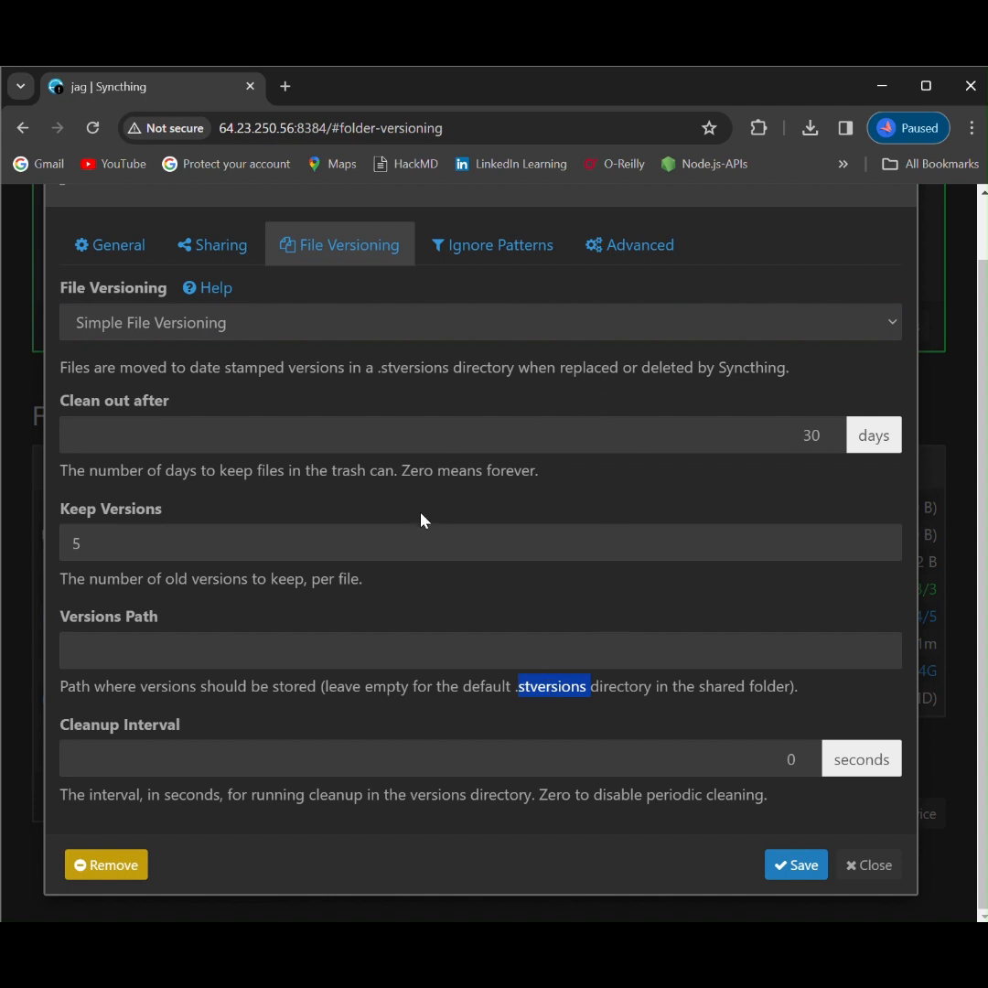
pyautogui.click(398, 540)
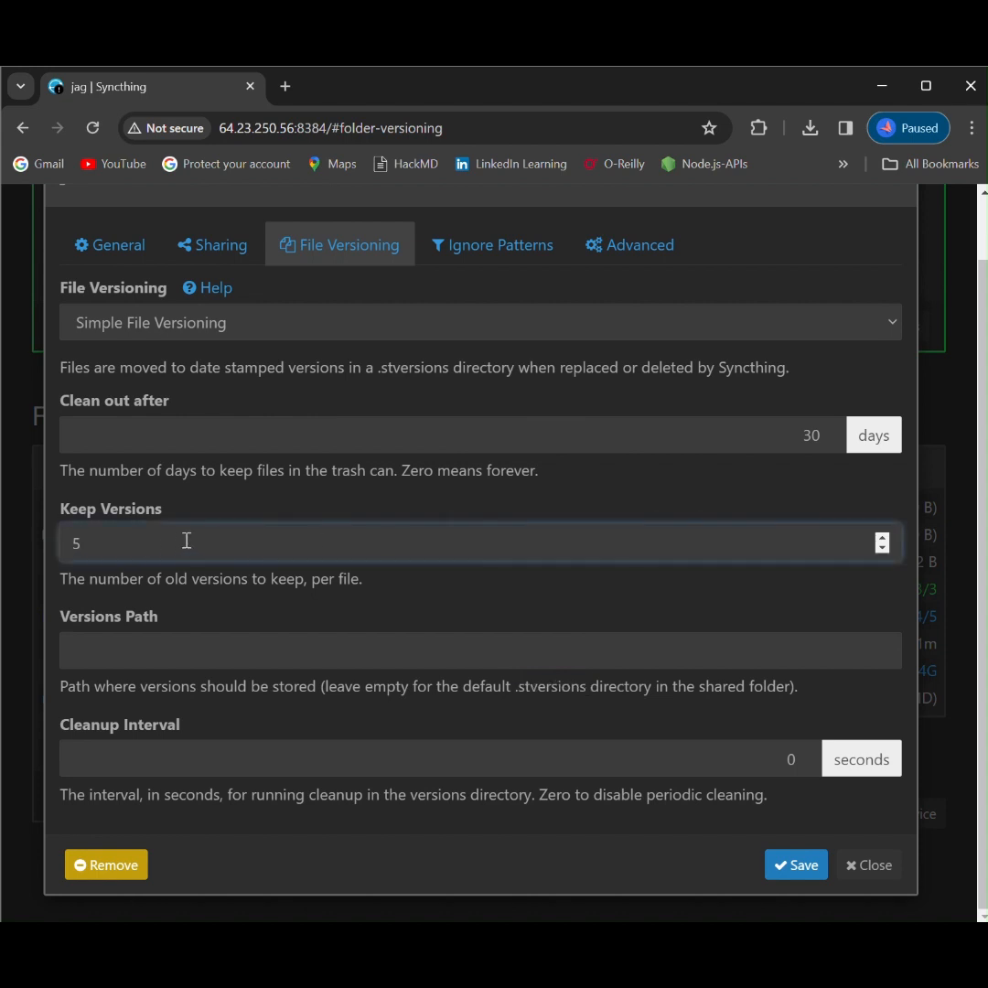
pyautogui.click(804, 878)
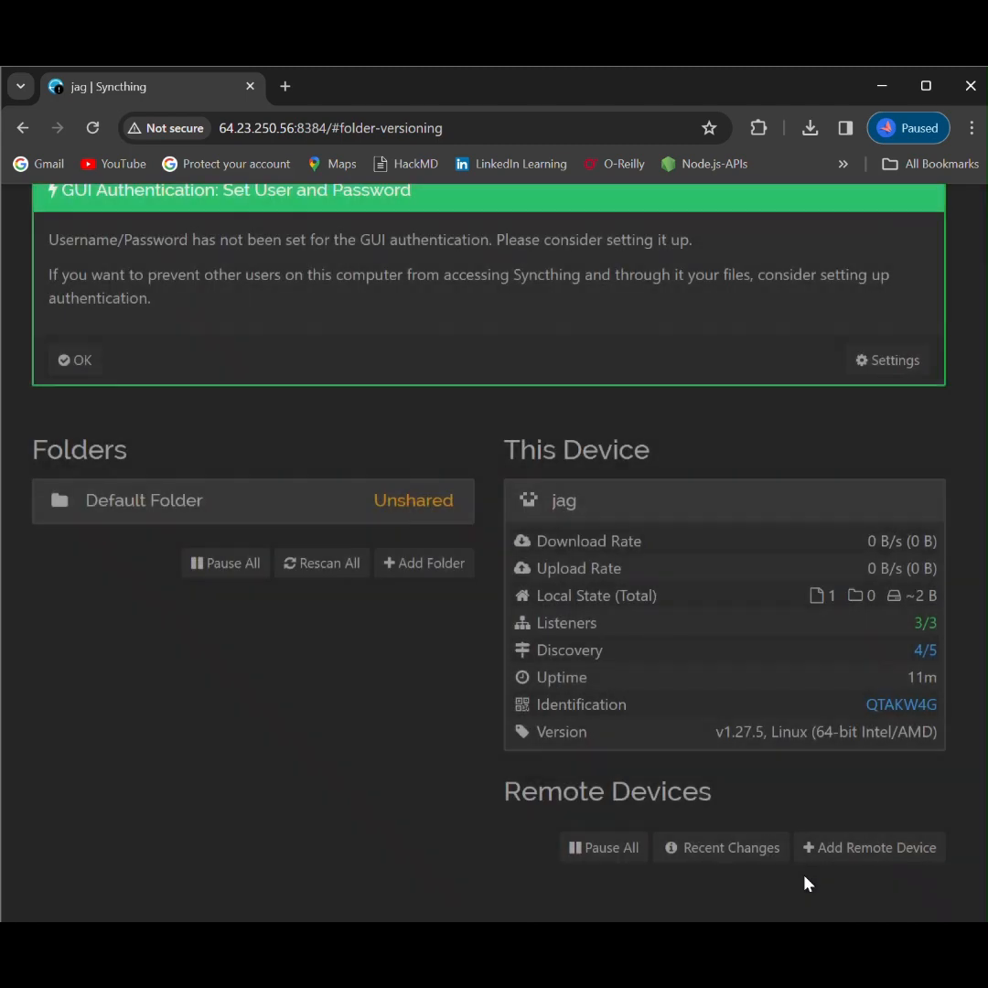
# Step: Show the archlinux machine's device ID in its Syncthing interface, select the full ID string, and close the identification dialog
pyautogui.scroll(-2, 804, 881)
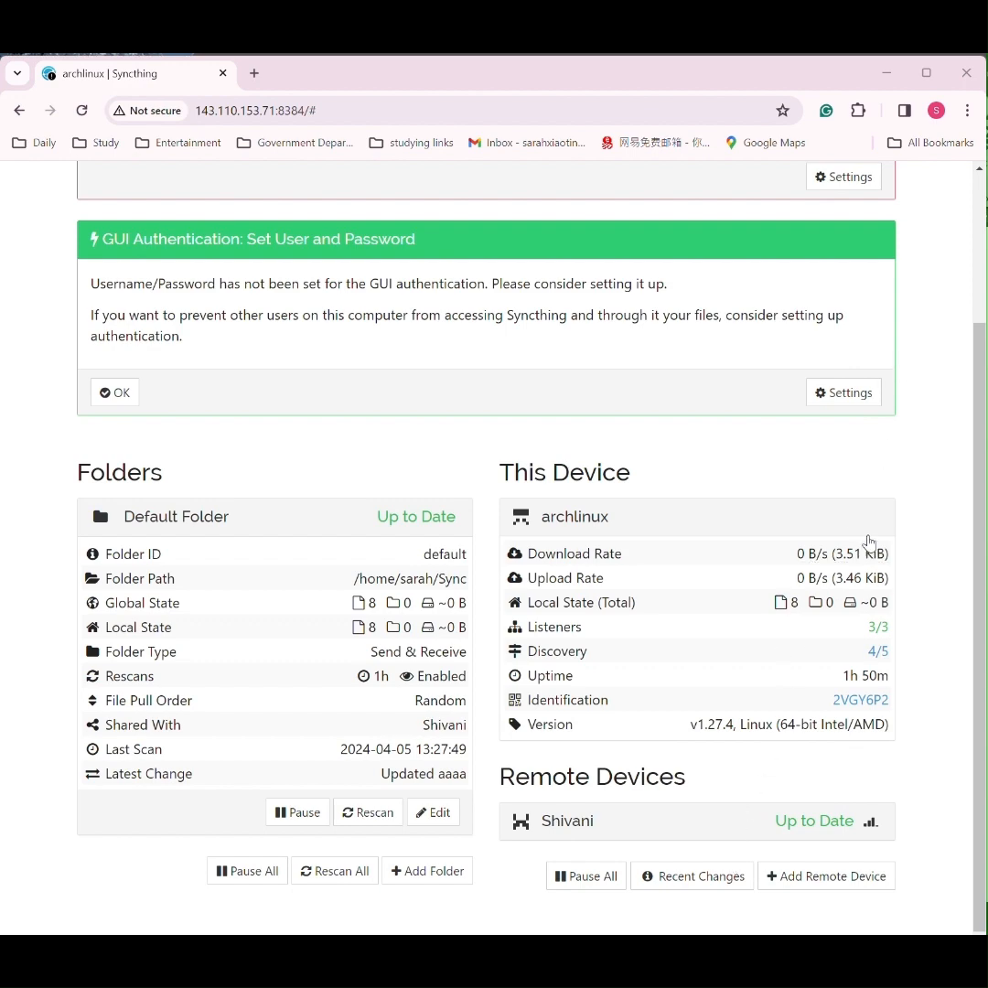
pyautogui.scroll(2, 869, 543)
pyautogui.click(858, 186)
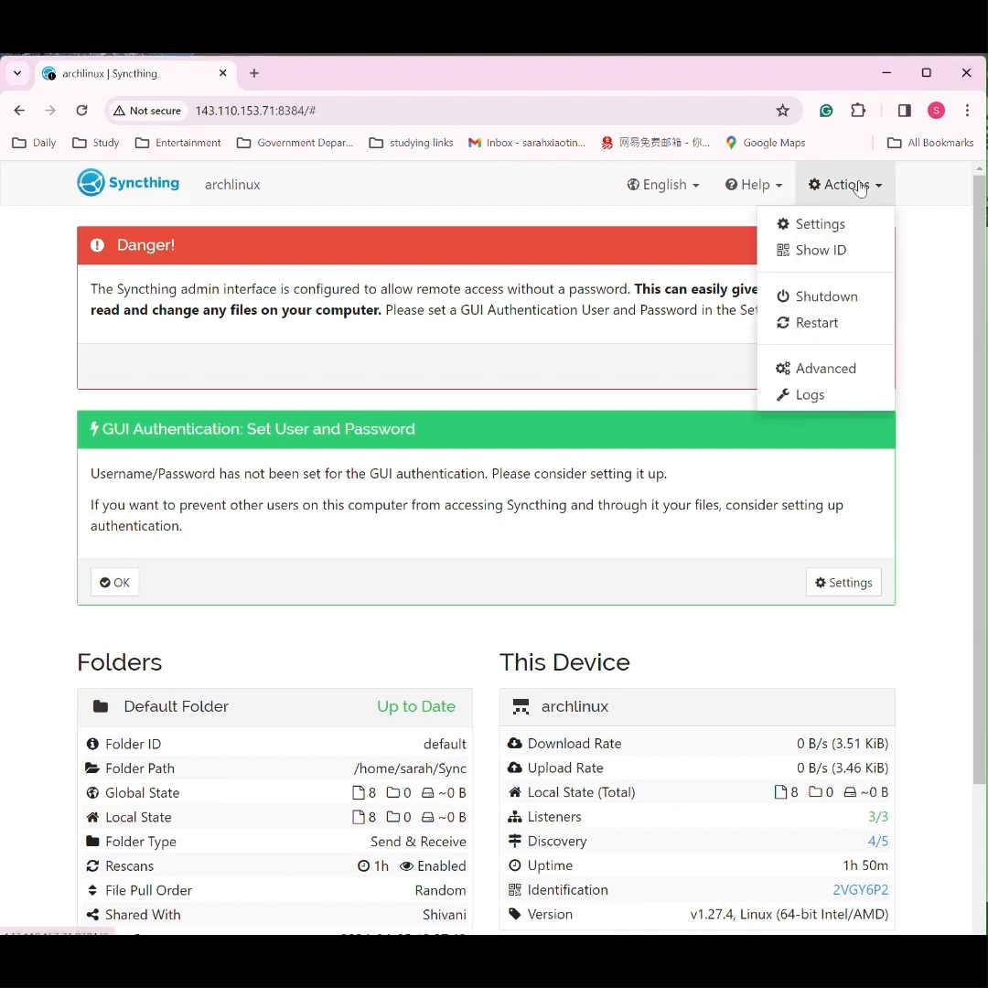
pyautogui.click(813, 250)
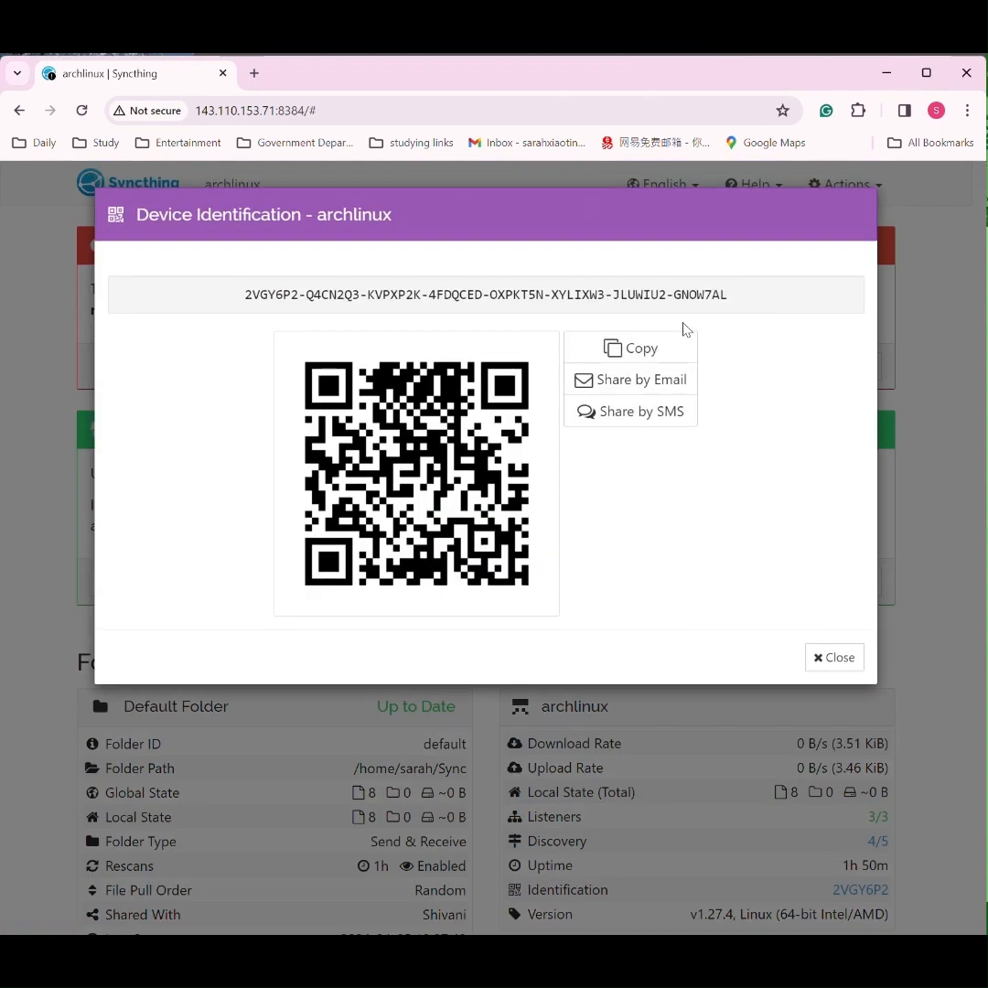
pyautogui.tripleClick(700, 295)
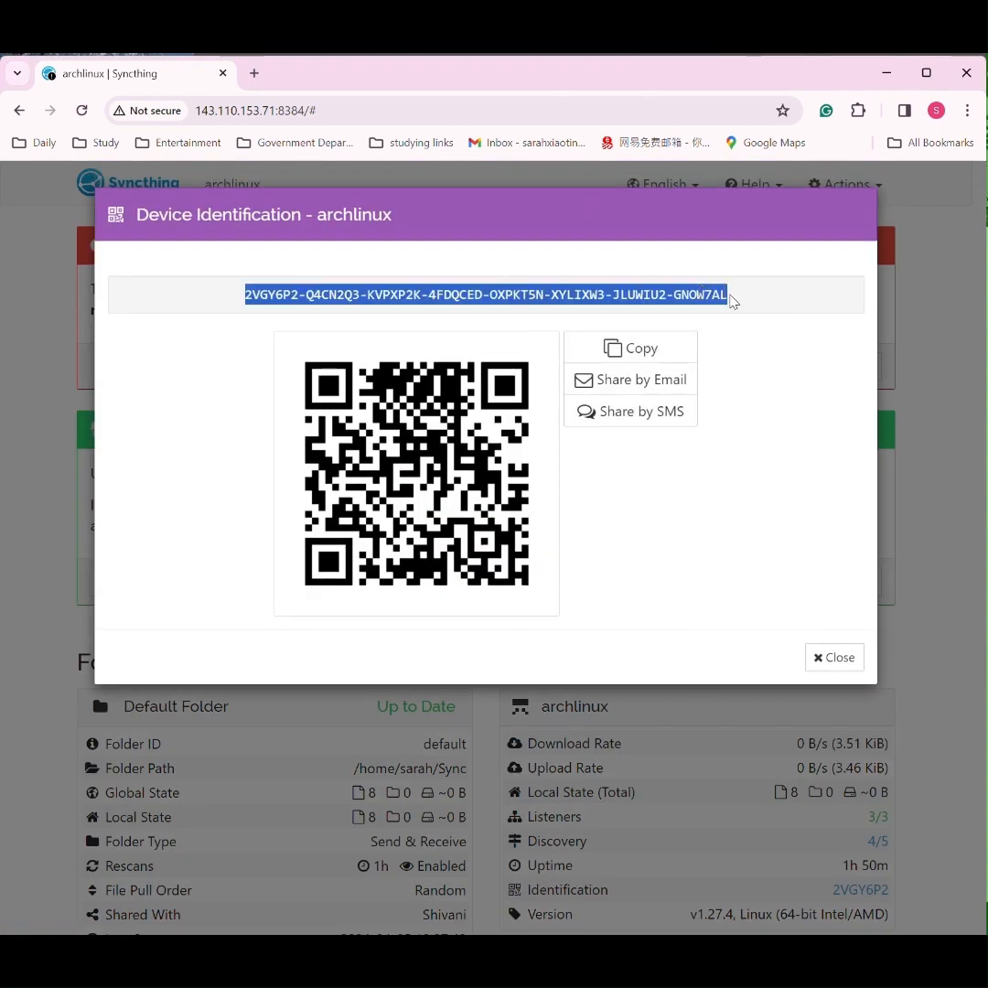
pyautogui.click(842, 659)
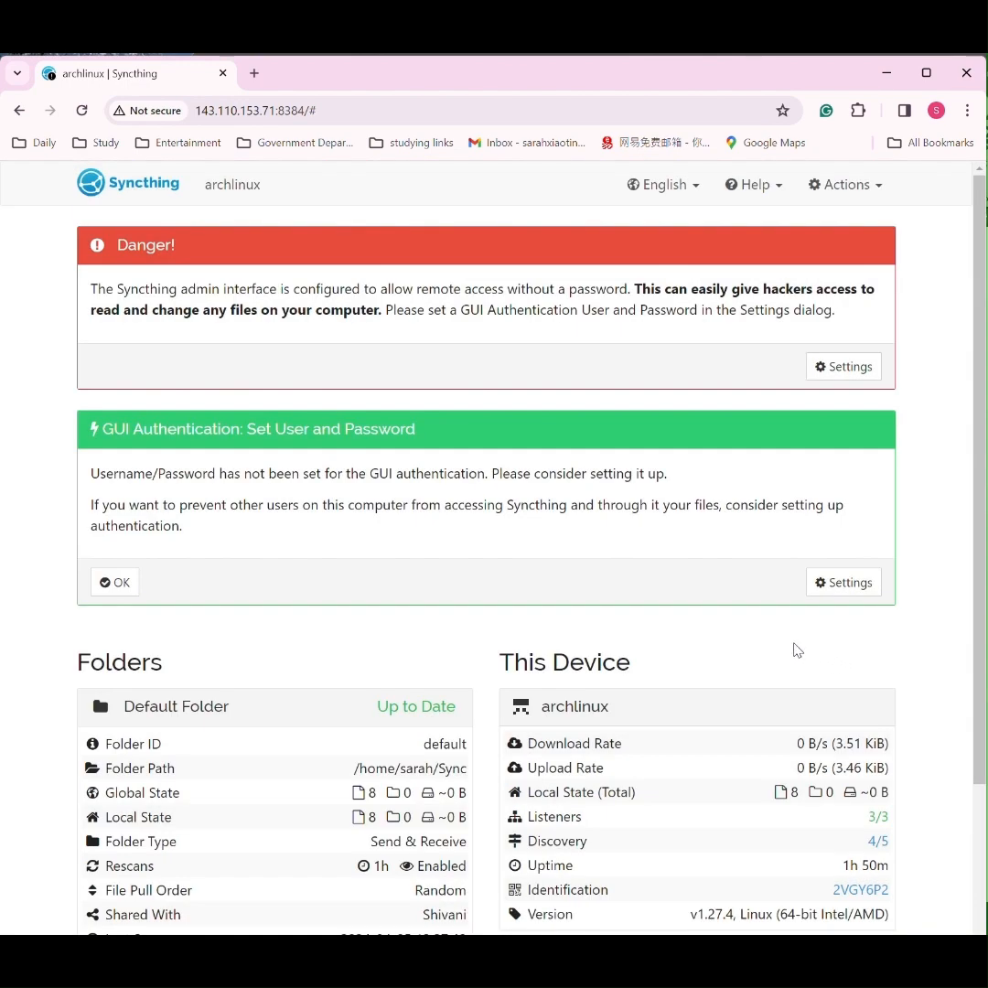
# Step: Open the form for adding a remote device, look at its Device ID field, and close it without saving
pyautogui.scroll(-2, 756, 639)
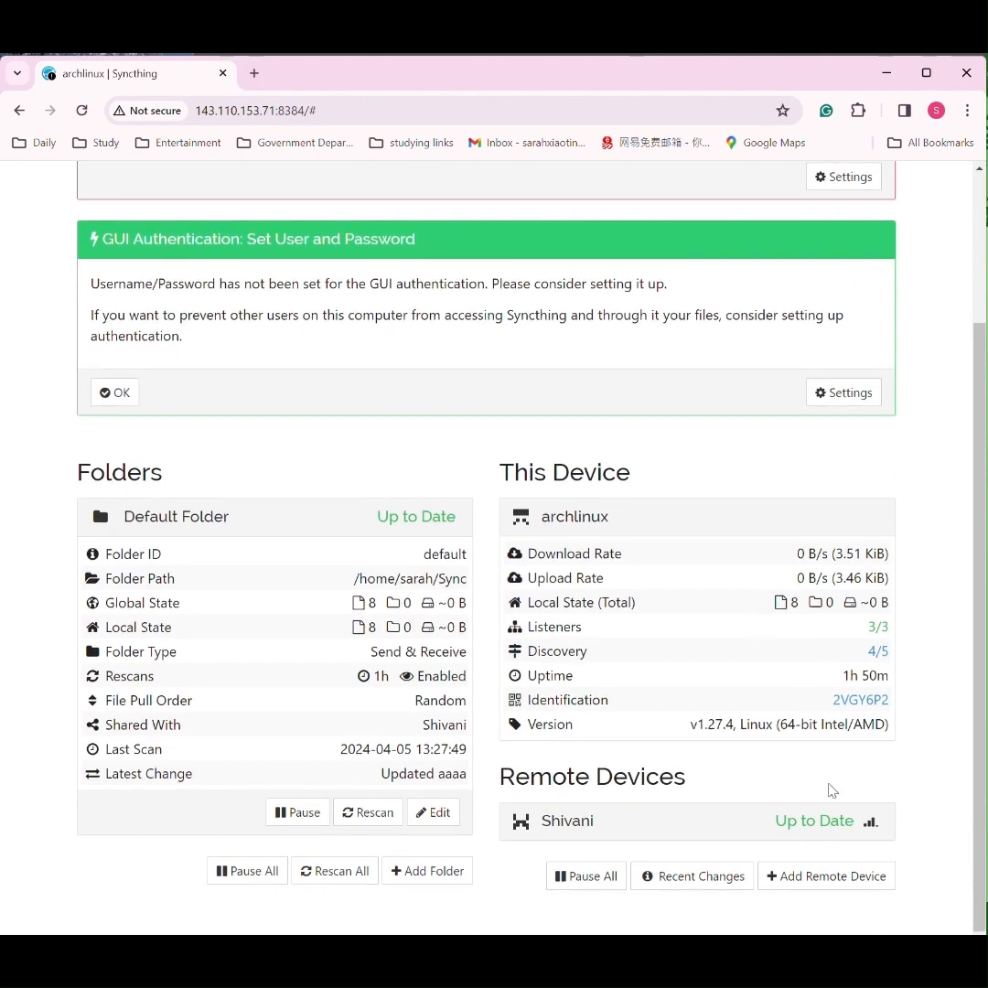
pyautogui.click(859, 879)
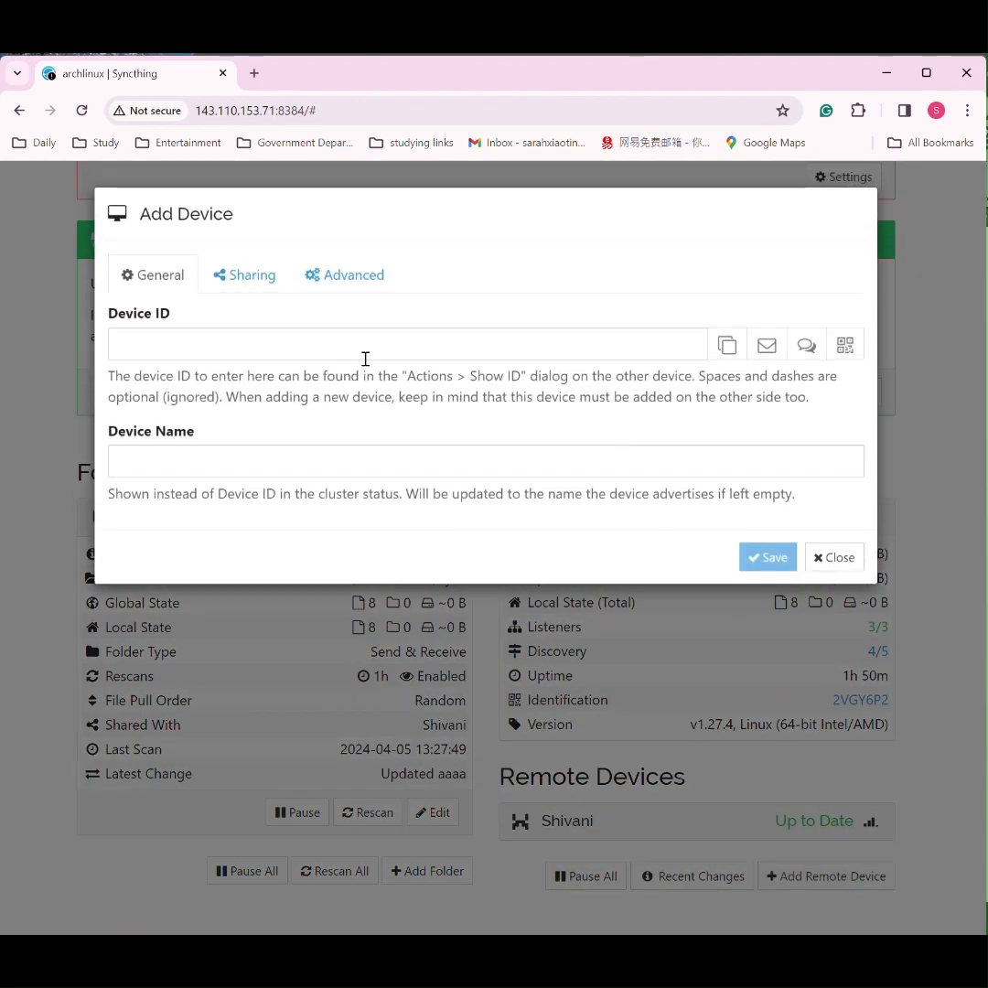
pyautogui.click(365, 357)
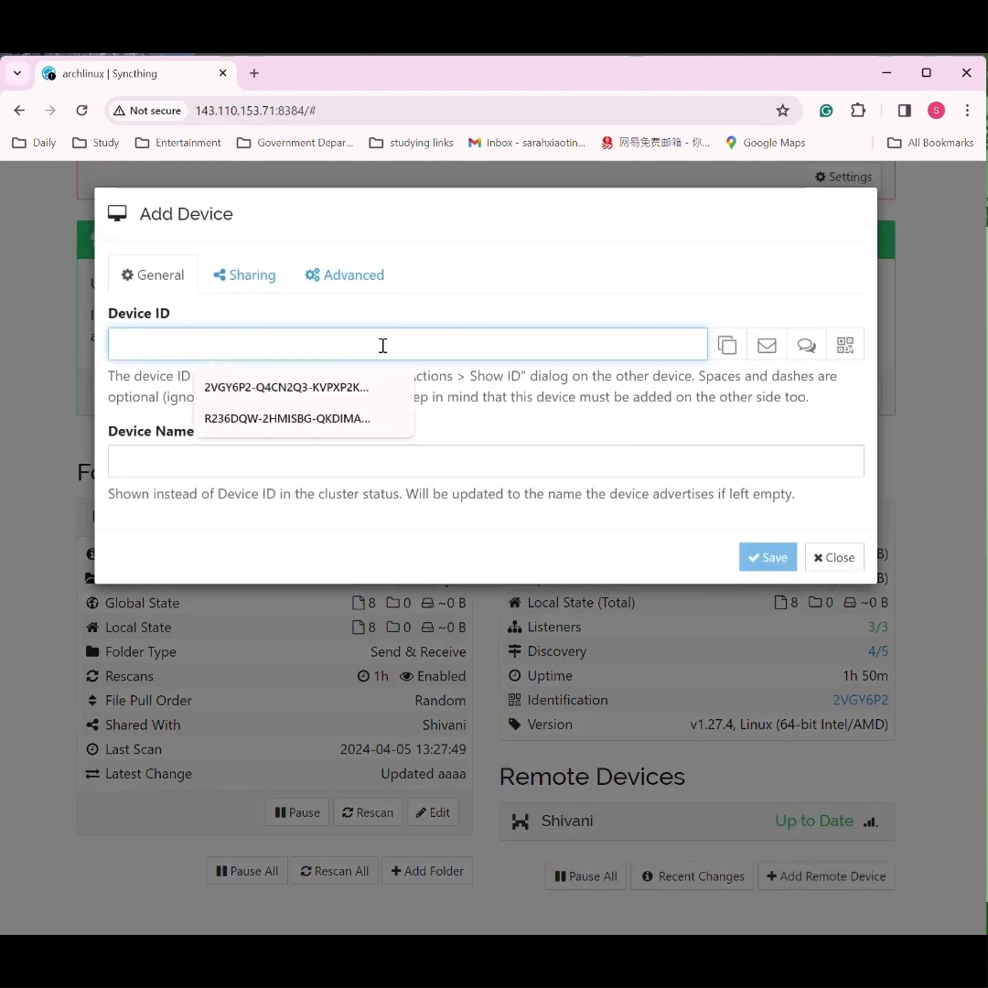
pyautogui.click(842, 562)
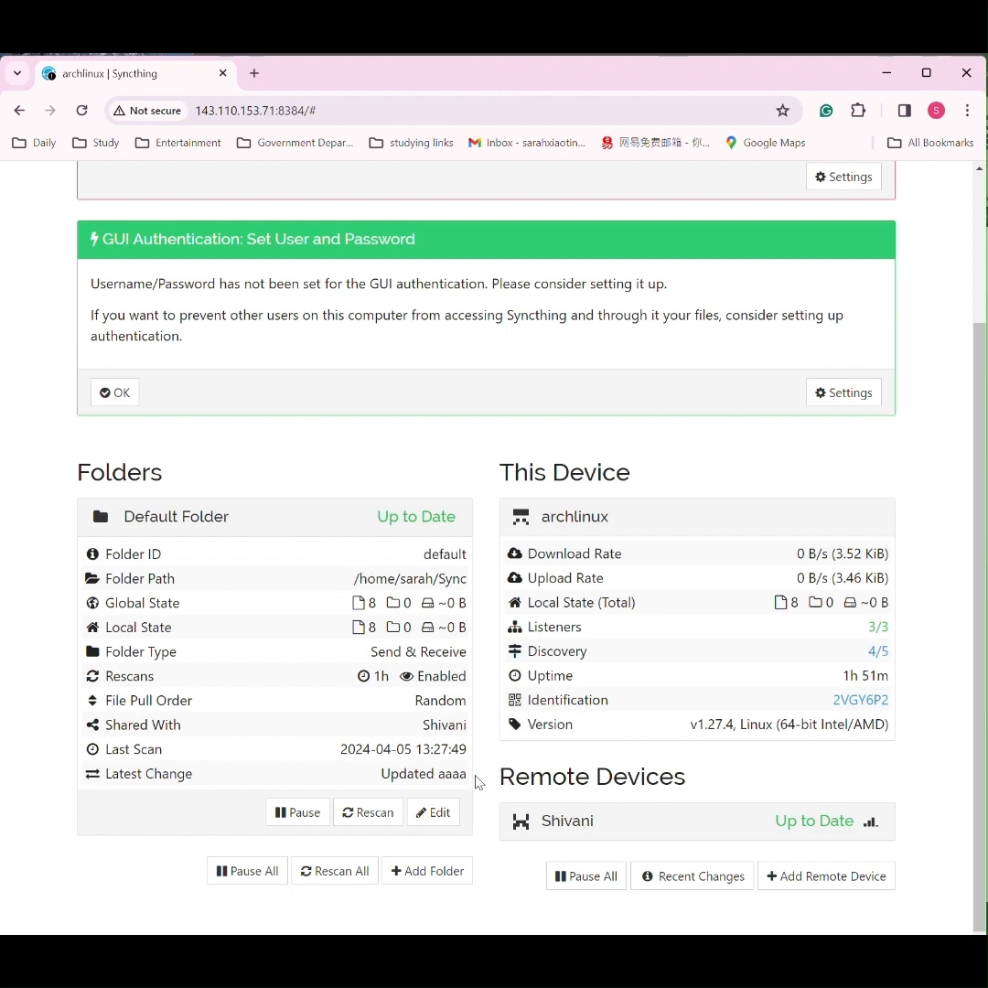
# Step: Review which devices the Default Folder is shared with in its folder settings, and close them without saving
pyautogui.click(445, 817)
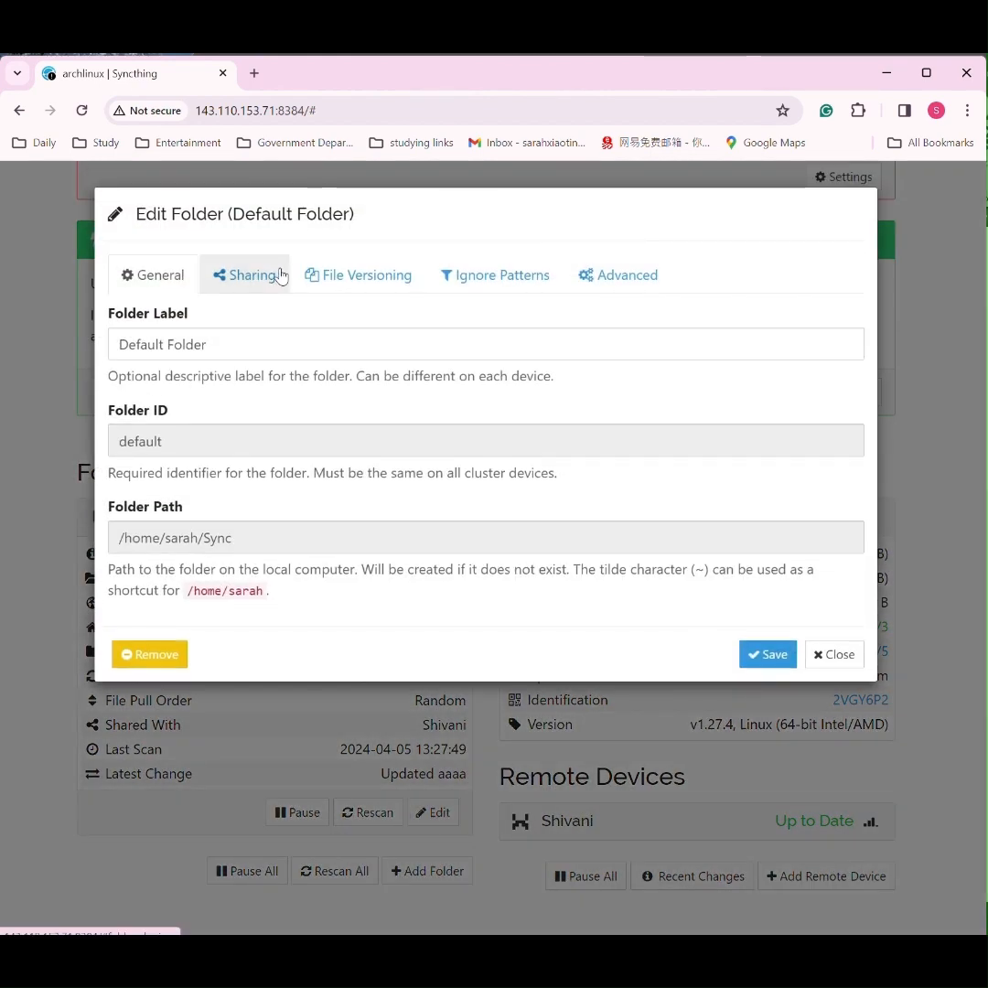
pyautogui.click(252, 289)
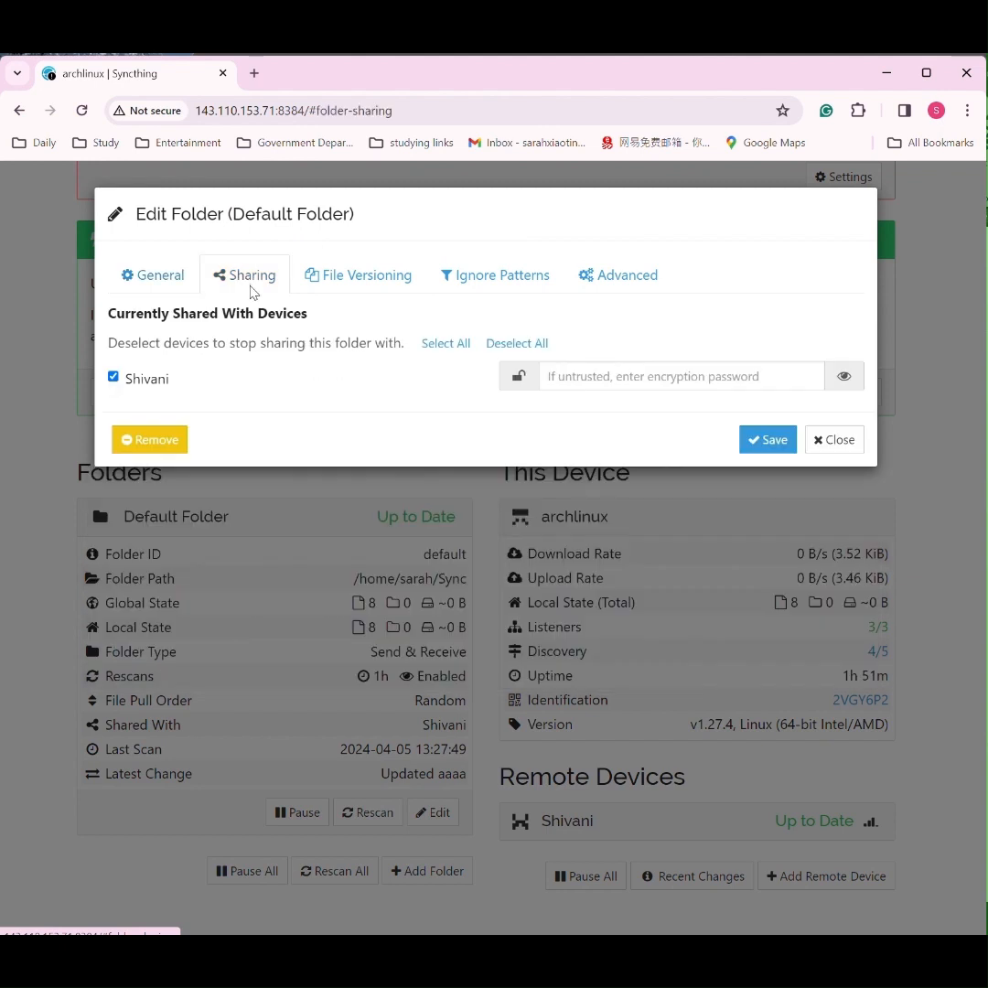
pyautogui.moveTo(129, 384)
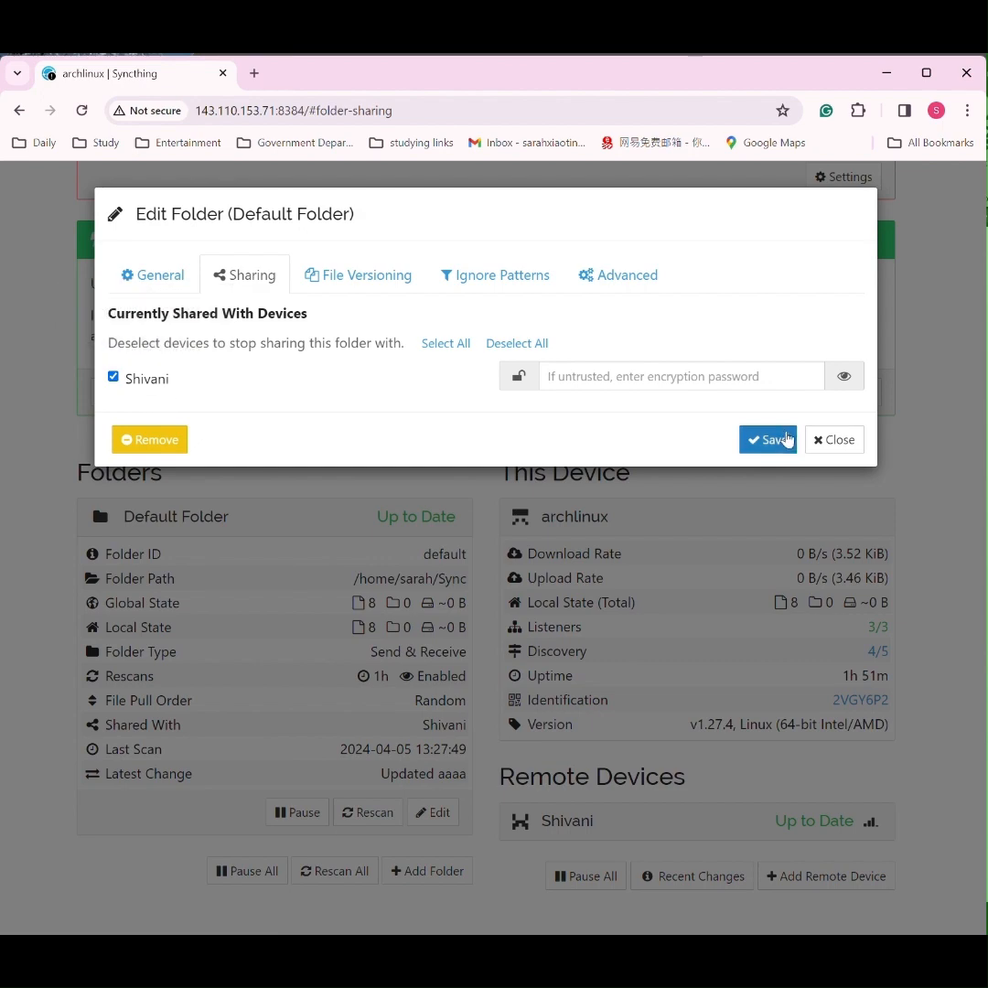
pyautogui.click(823, 443)
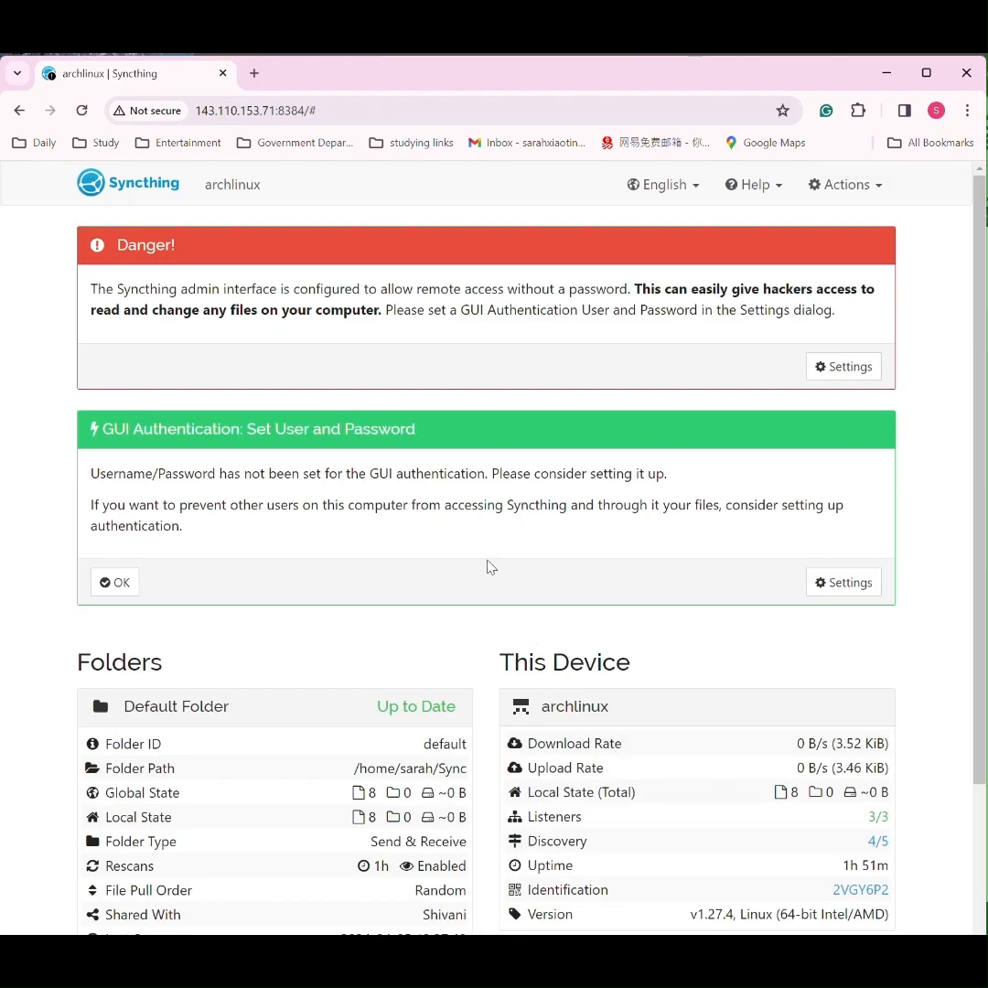
# Step: Switch to the terminal, move its window fully into view, and change to the ~/bin directory on archlinux
pyautogui.scroll(-2, 488, 569)
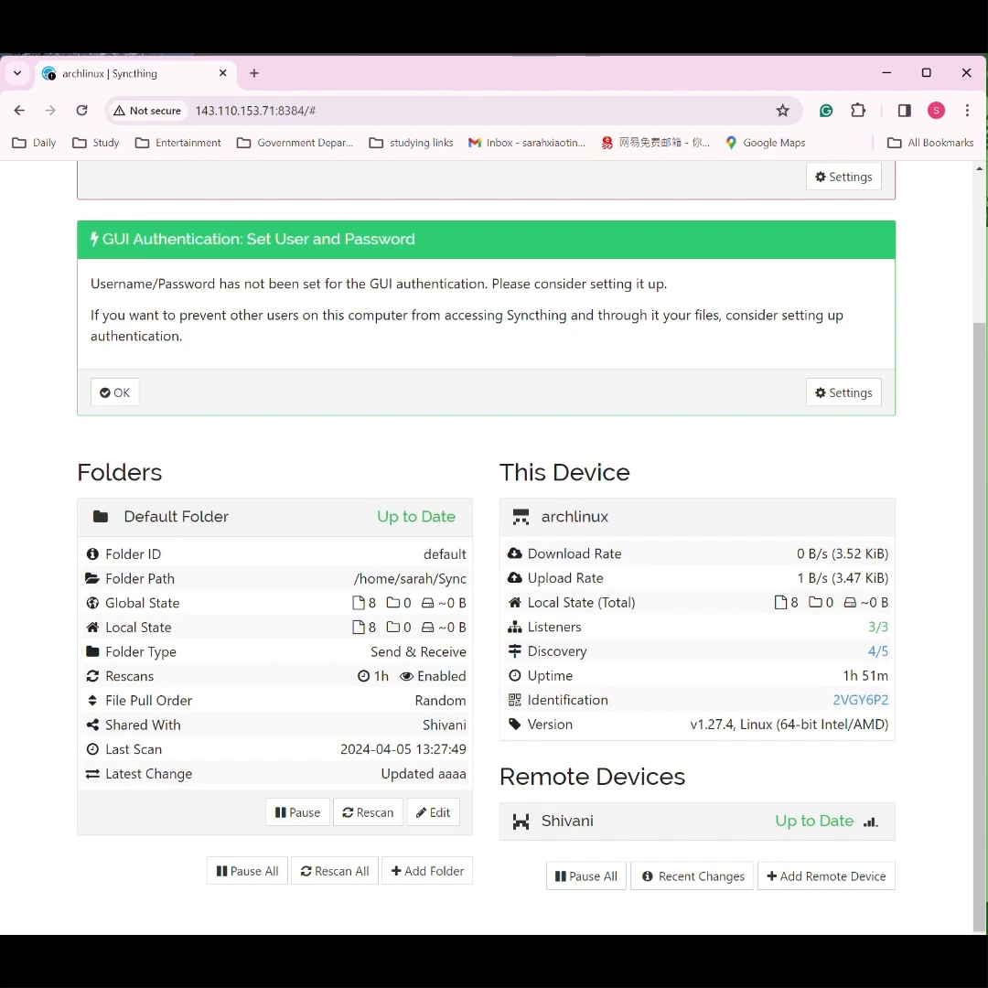
pyautogui.click(743, 951)
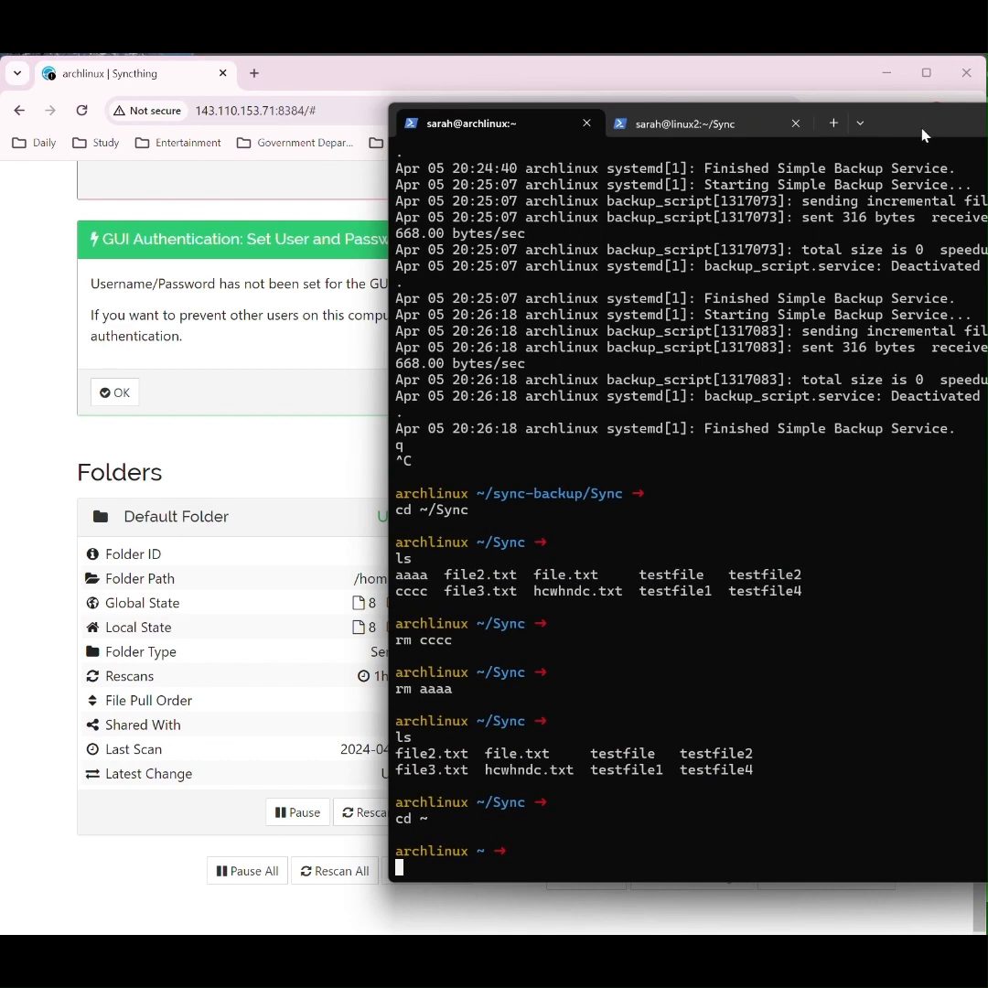
pyautogui.moveTo(902, 126); pyautogui.dragTo(646, 99)
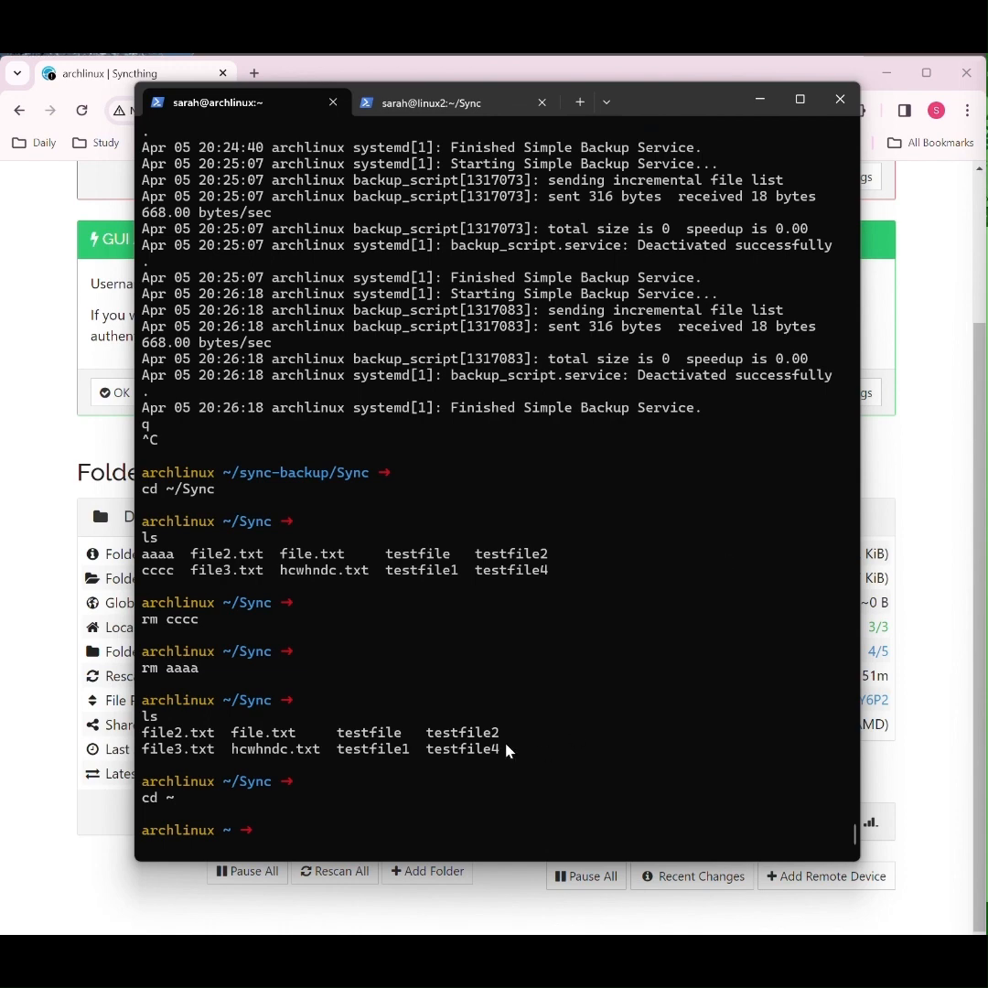
pyautogui.rightClick(243, 836)
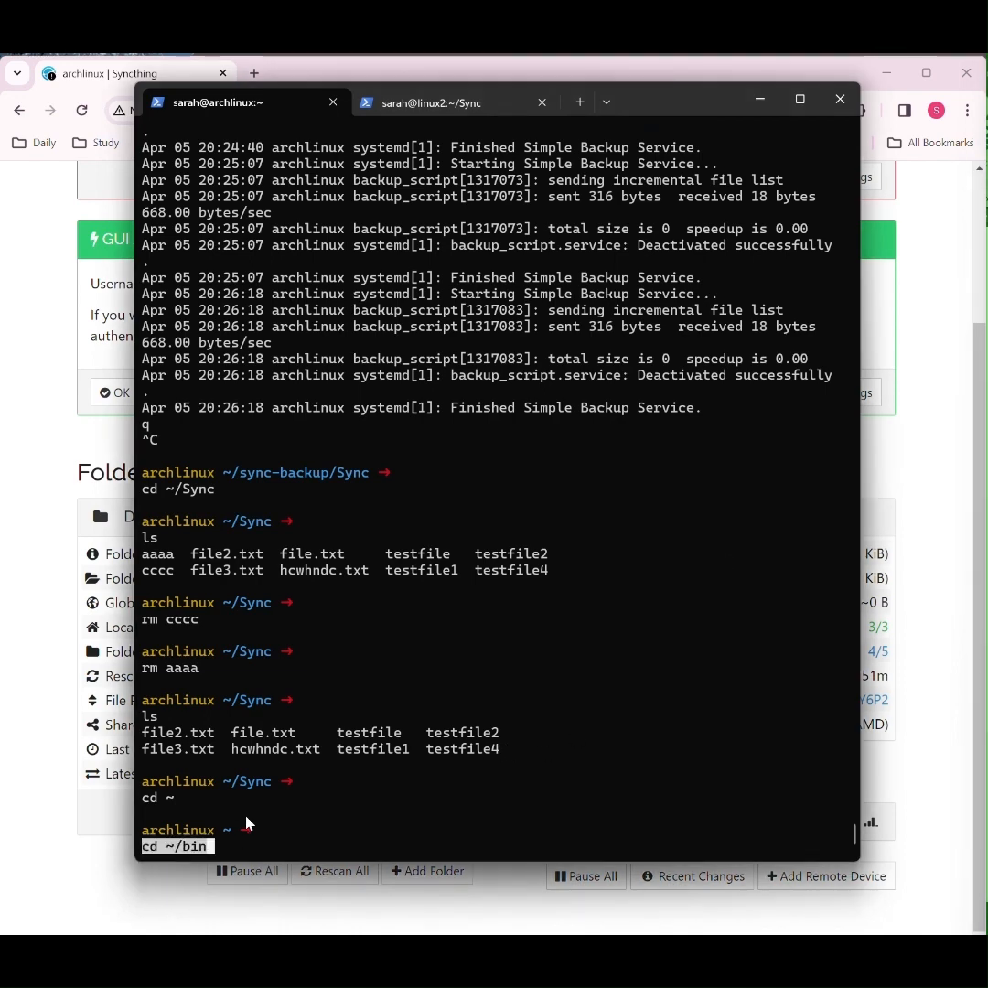
pyautogui.press('Return')
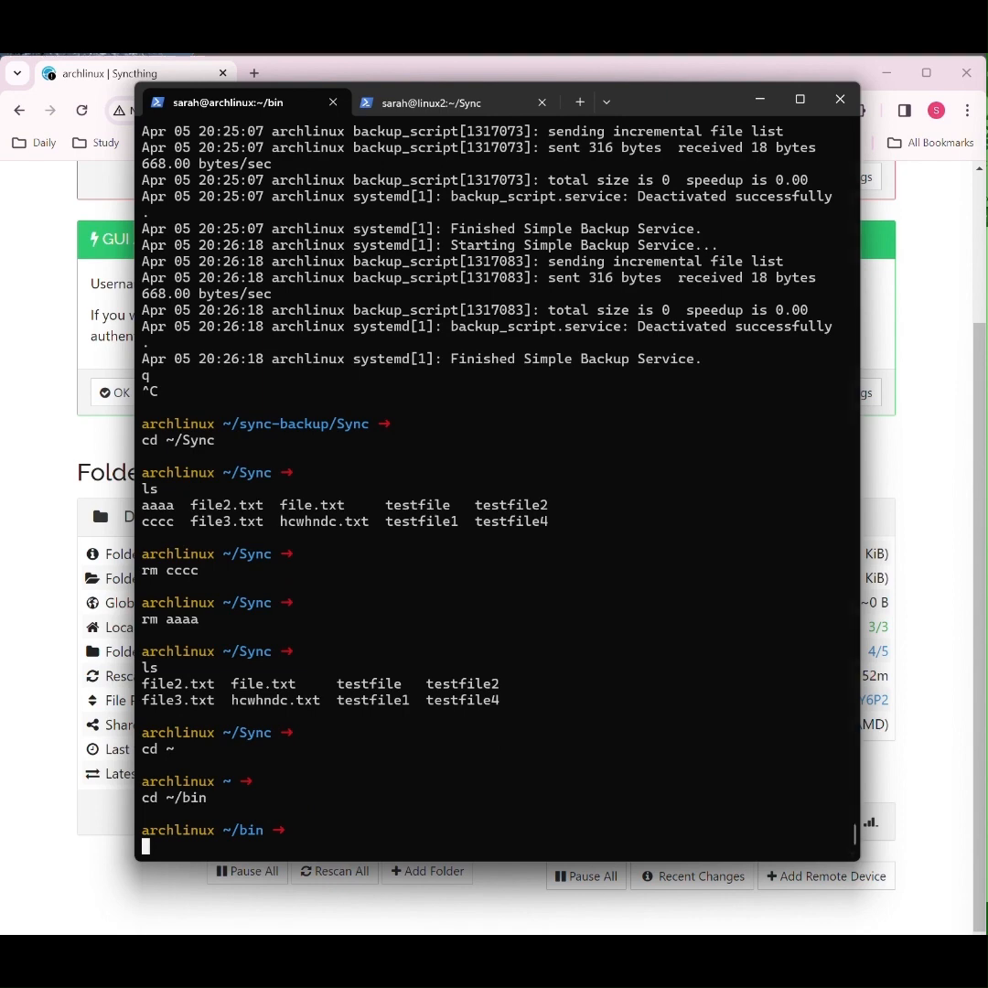
pyautogui.hotkey('ctrl', 'c')
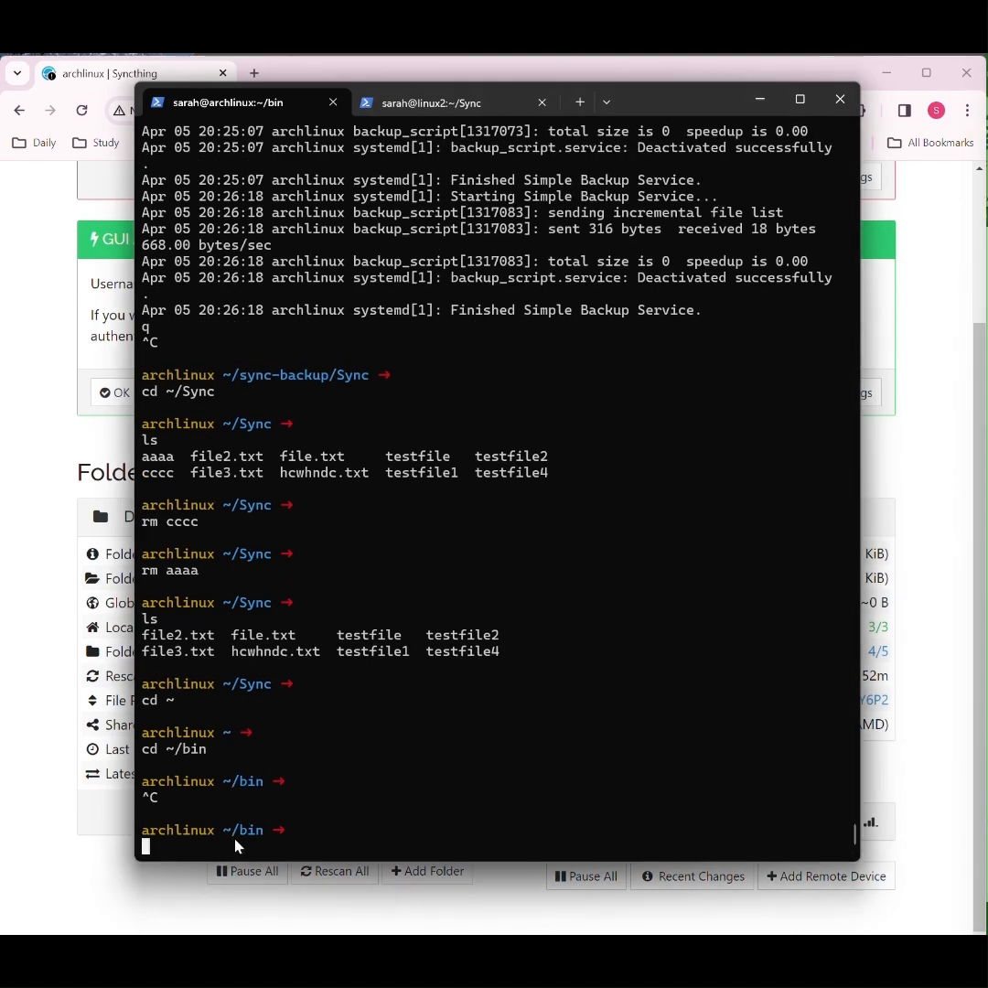
# Step: Open backup_script in vim, compare its source directory with the Syncthing folder in Chrome, and quit vim in the terminal
pyautogui.hotkey('ctrl', 'v')
pyautogui.press('Return')
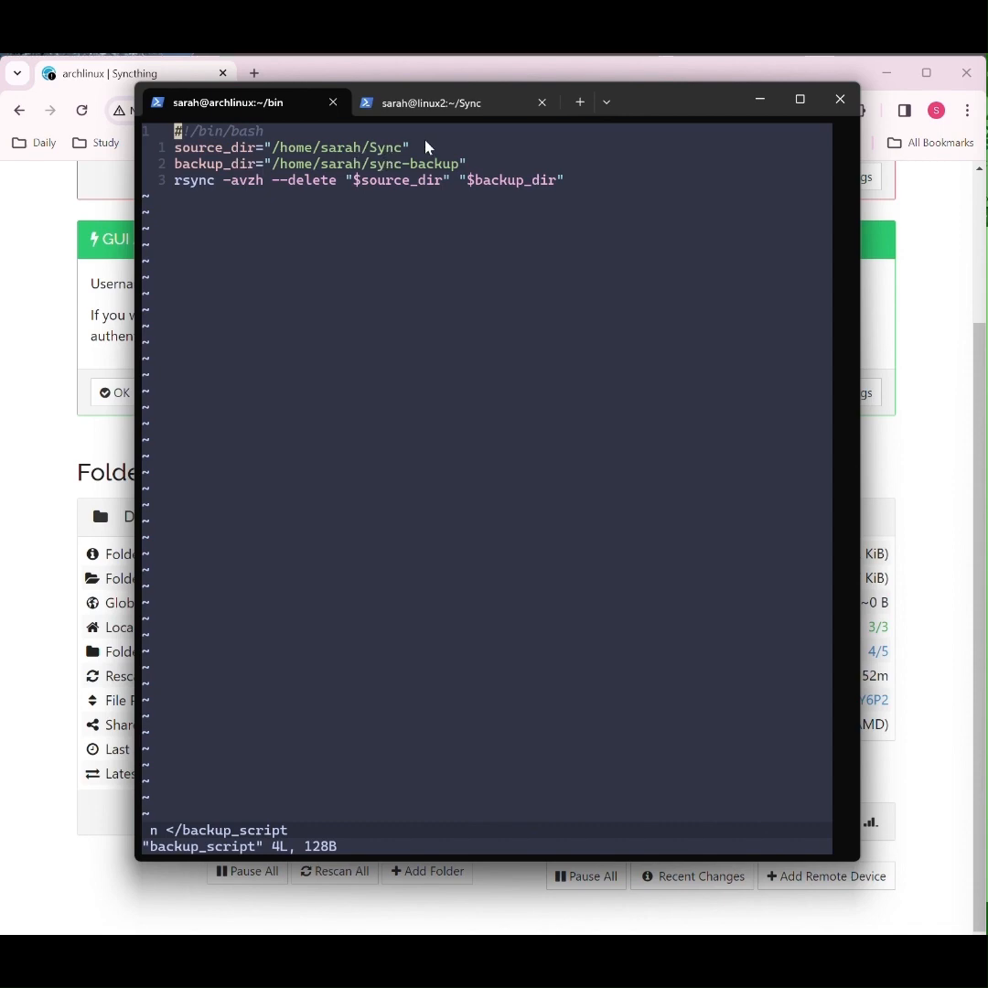
pyautogui.click(340, 59)
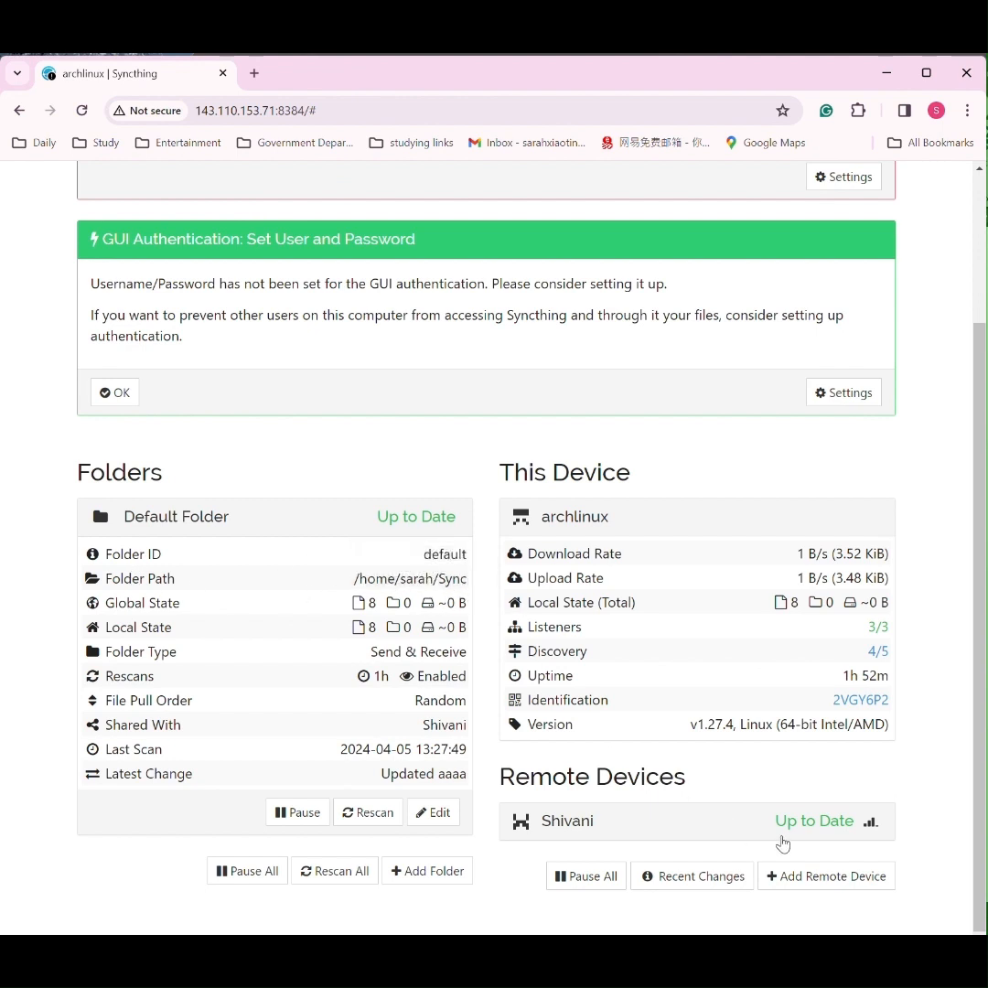
pyautogui.hotkey('alt', 'Tab')
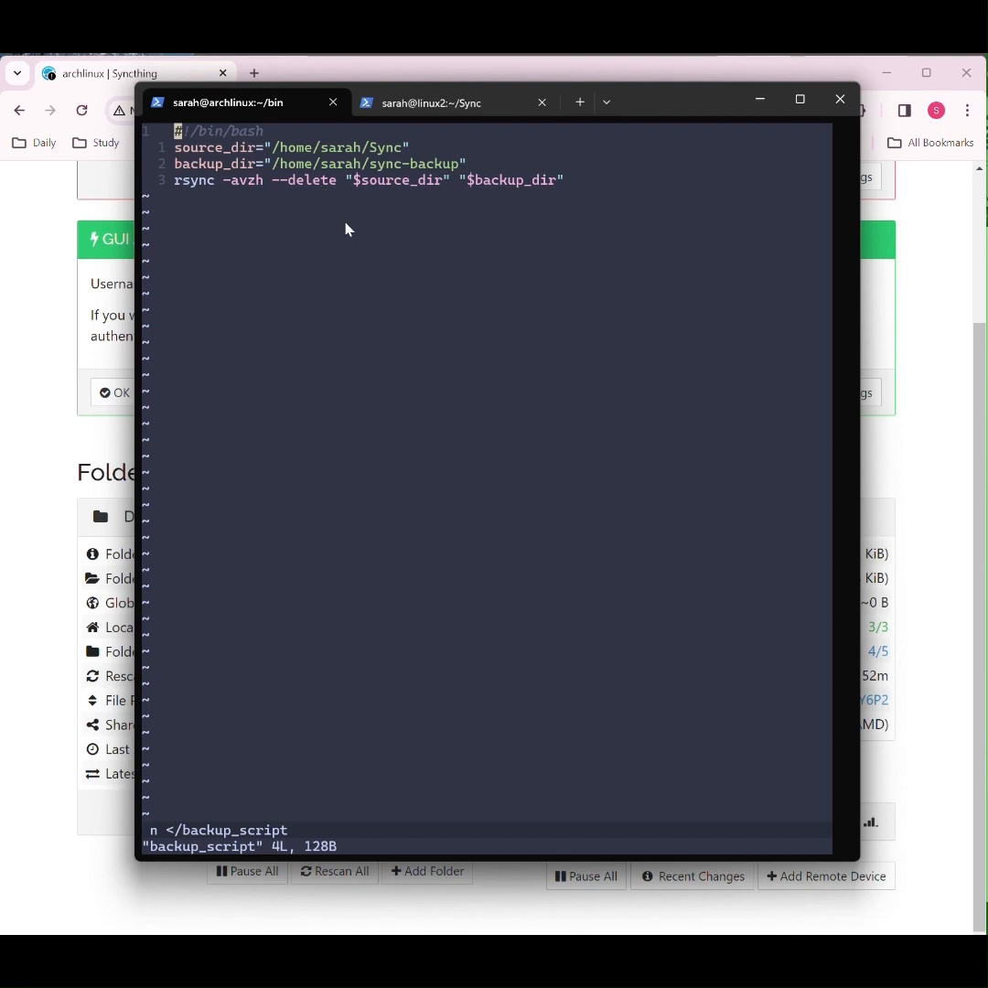
pyautogui.write(':q')
pyautogui.press('Return')
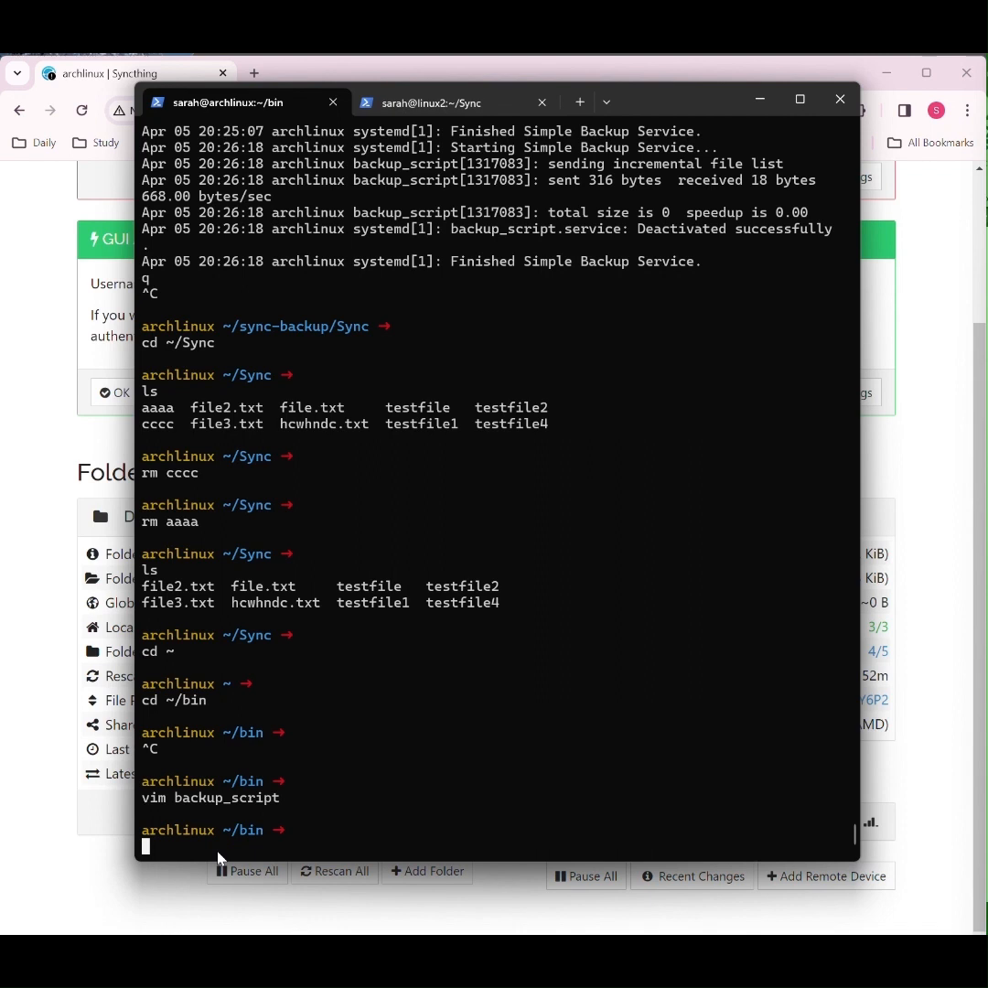
# Step: Change to the /etc/systemd/system/ directory and list its contents
pyautogui.rightClick(220, 858)
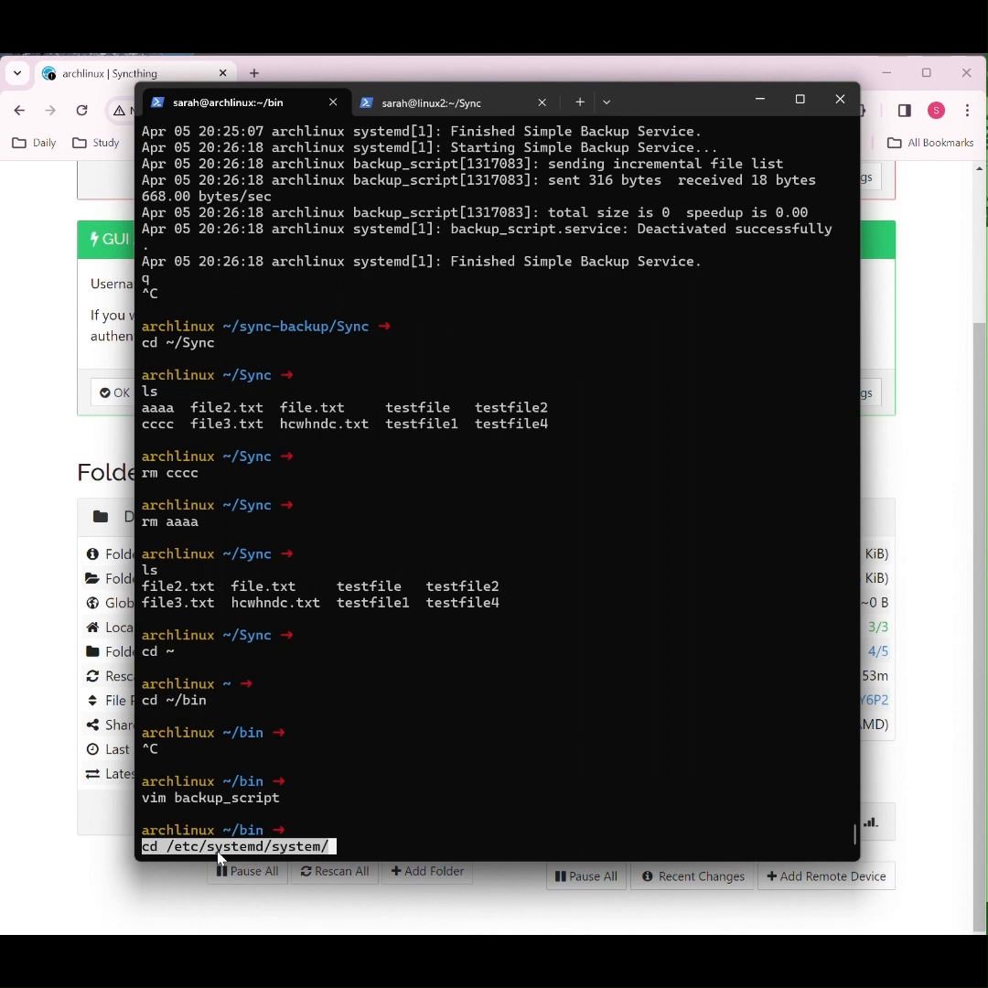
pyautogui.press('Return')
pyautogui.write('ls')
pyautogui.press('Return')
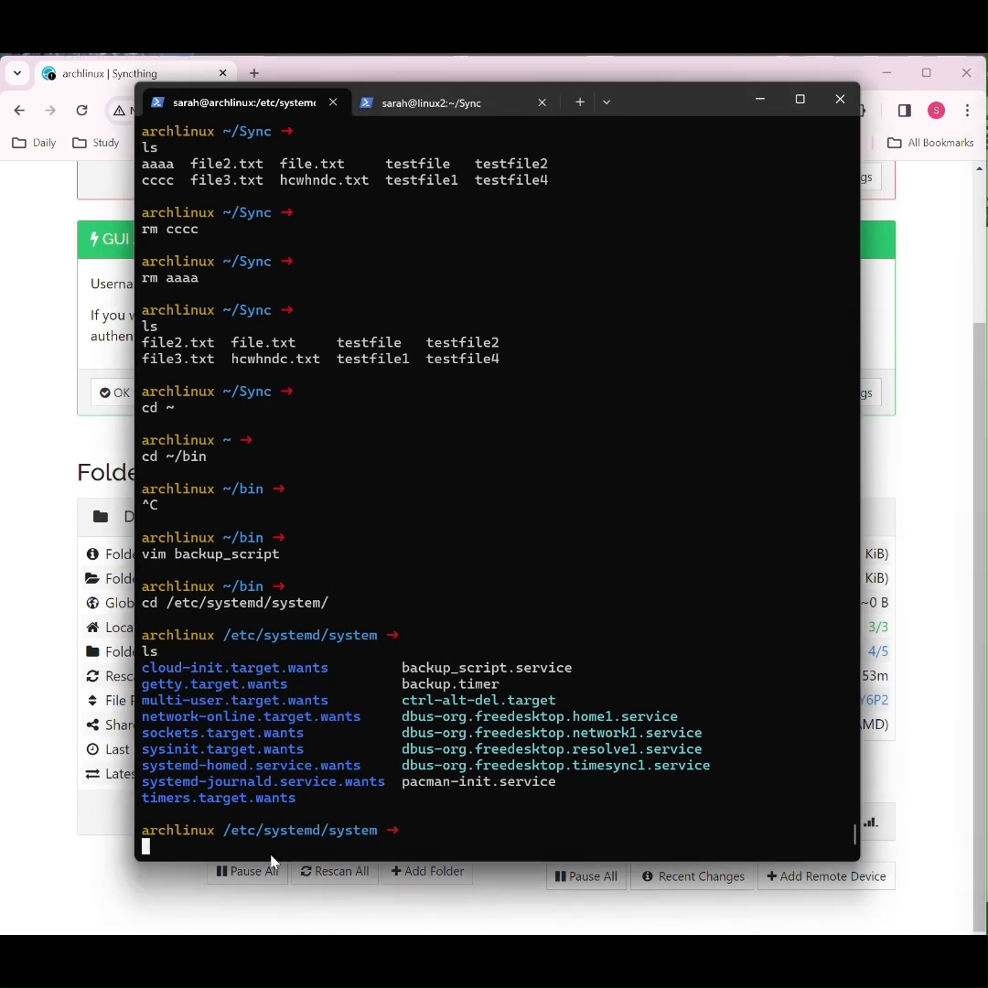
# Step: Open backup_script.service in vim, review its Unit, Service and Install sections, and quit without changes
pyautogui.hotkey('ctrl', 'v')
pyautogui.press('Return')
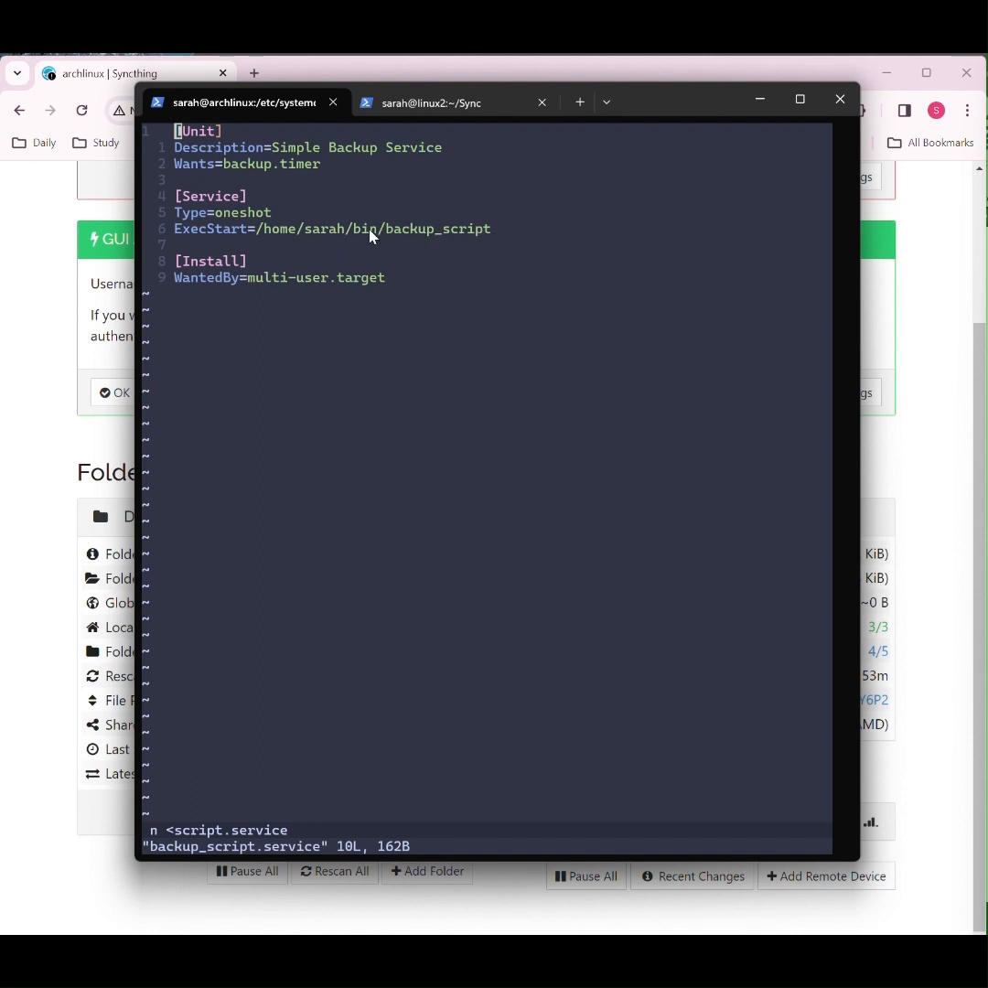
pyautogui.write(':q')
pyautogui.press('Return')
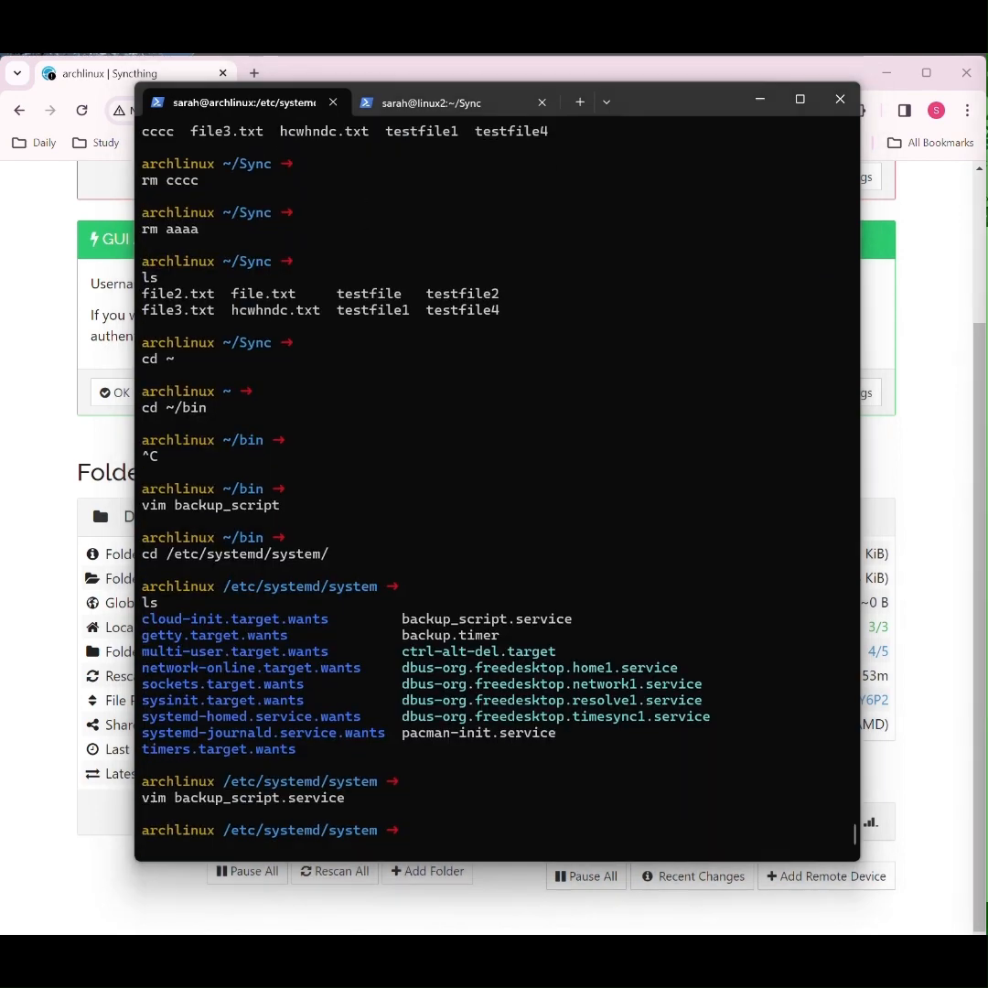
# Step: Open backup.timer in vim, review its unit and OnCalendar schedule, and quit without changes
pyautogui.rightClick(291, 853)
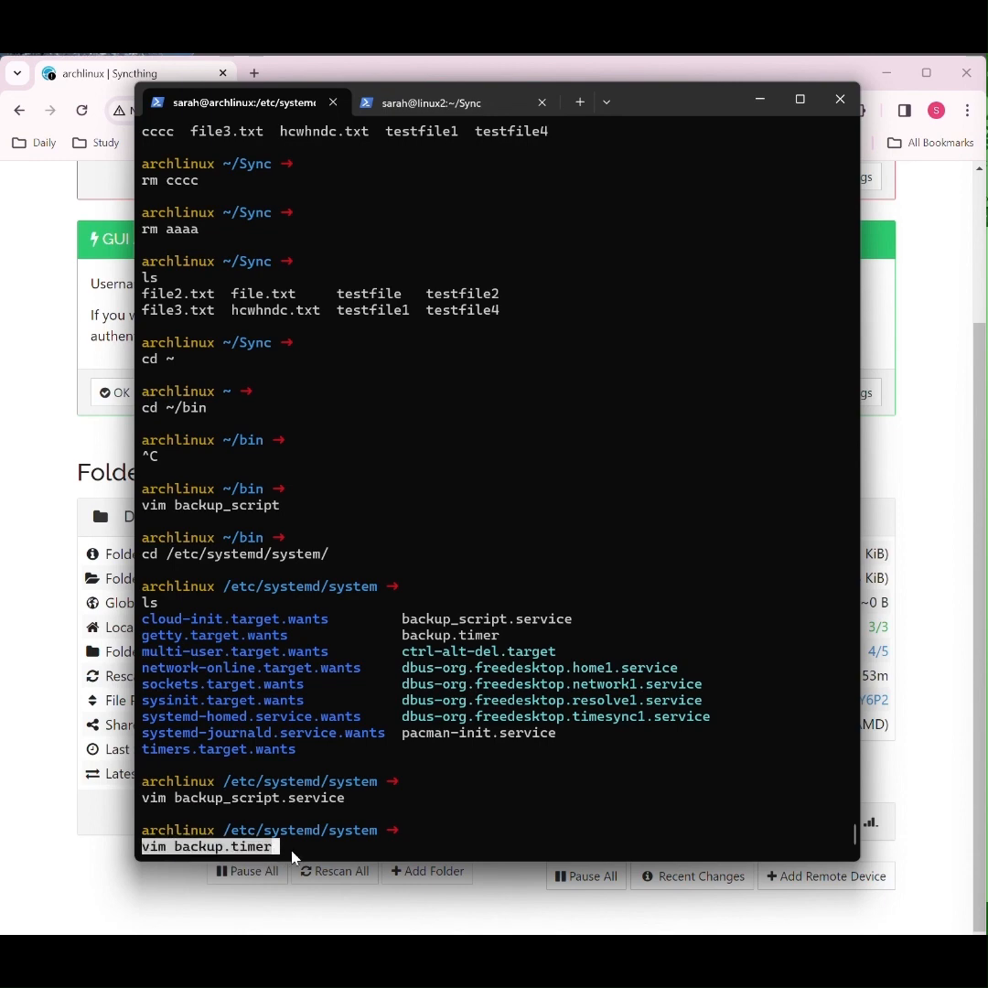
pyautogui.press('Return')
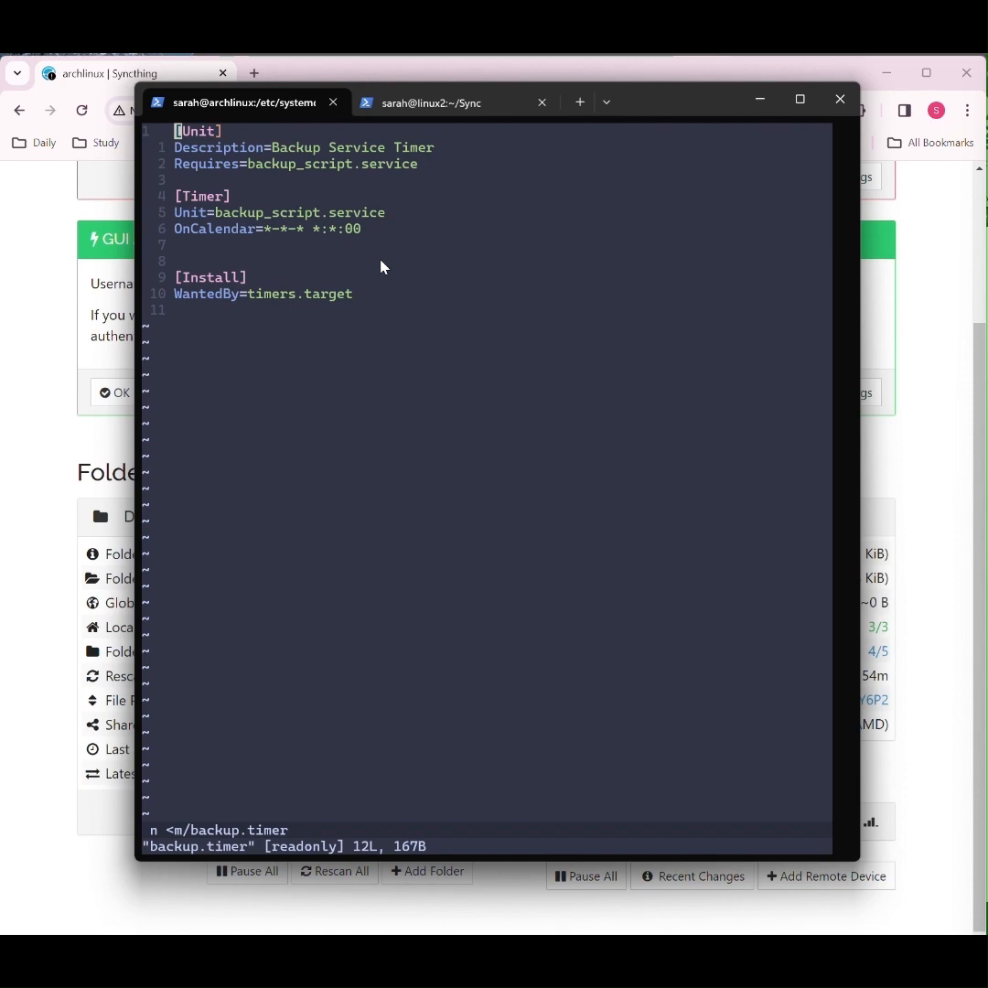
pyautogui.write(':q')
pyautogui.press('Return')
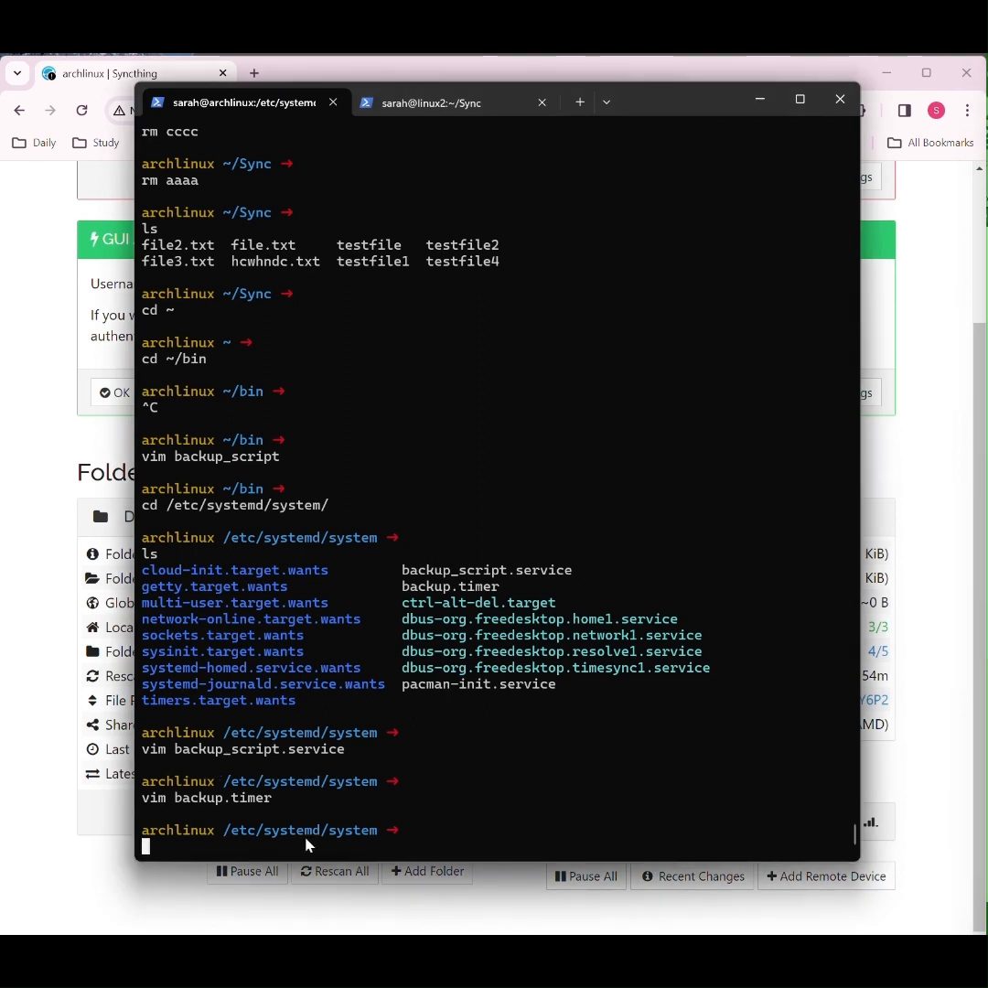
# Step: Change to the ~/Sync directory and list its files
pyautogui.write('cd ~/Sync')
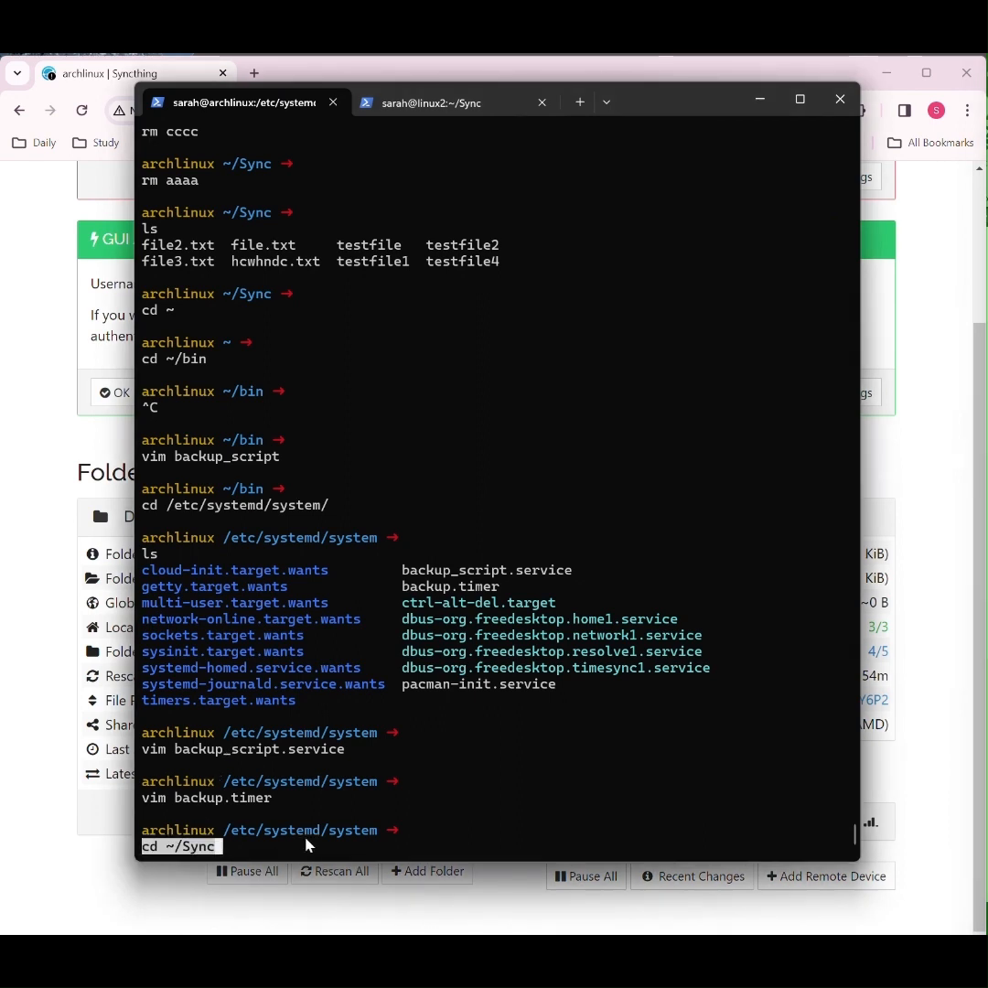
pyautogui.press('Return')
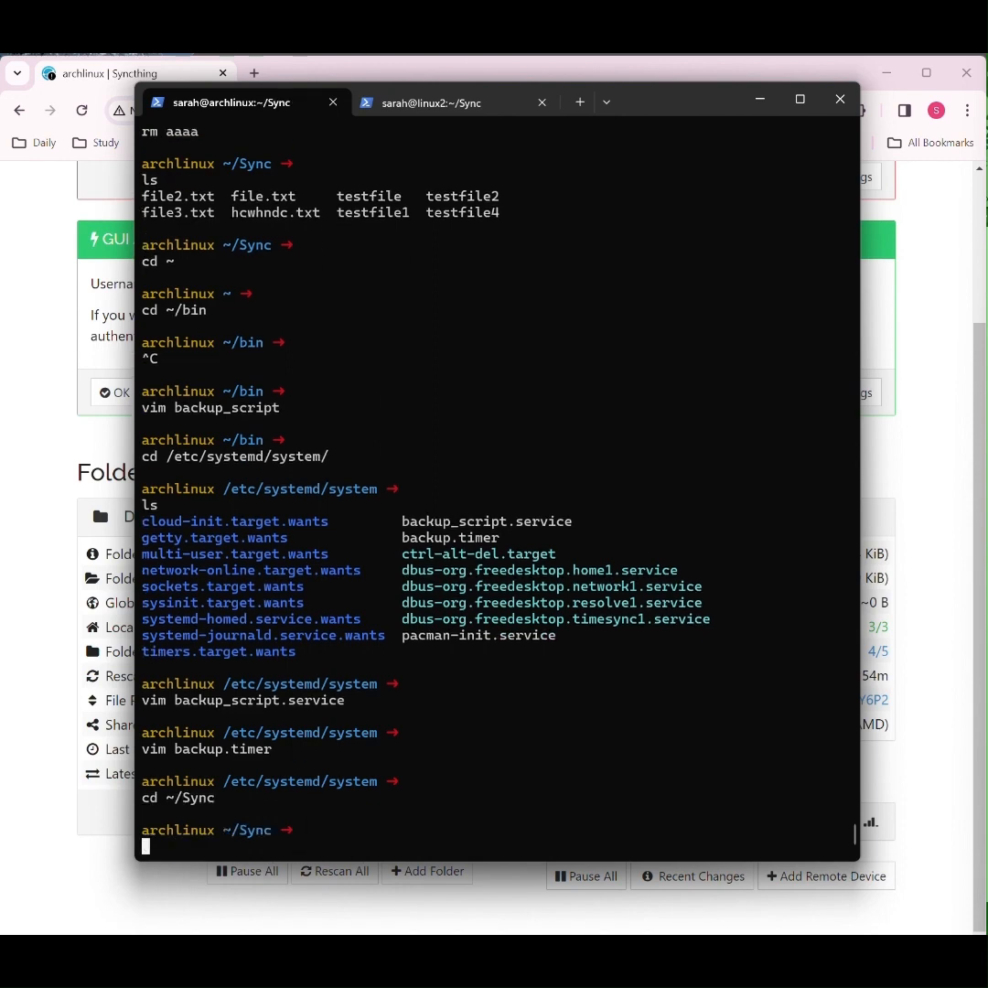
pyautogui.write('ls')
pyautogui.press('Return')
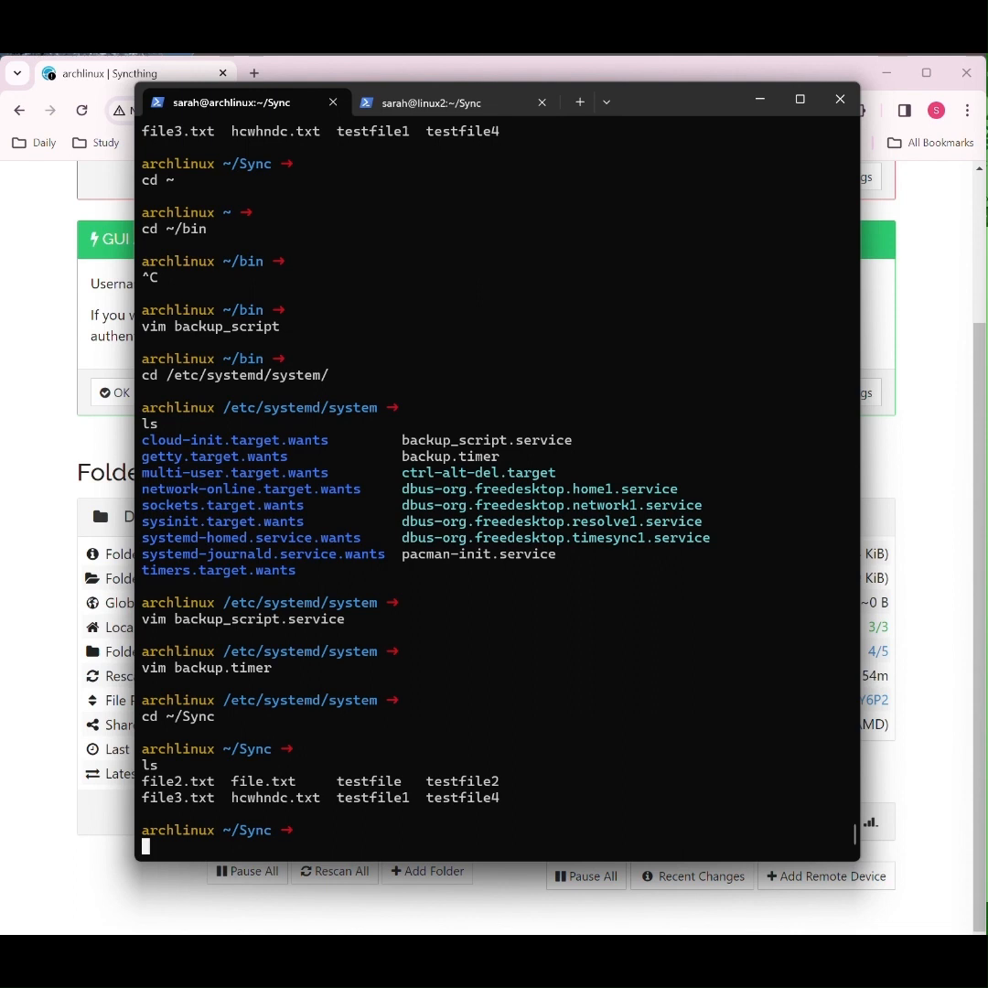
# Step: List the ~/Sync directory repeatedly to check whether a new file has synced from the remote device
pyautogui.write('ls')
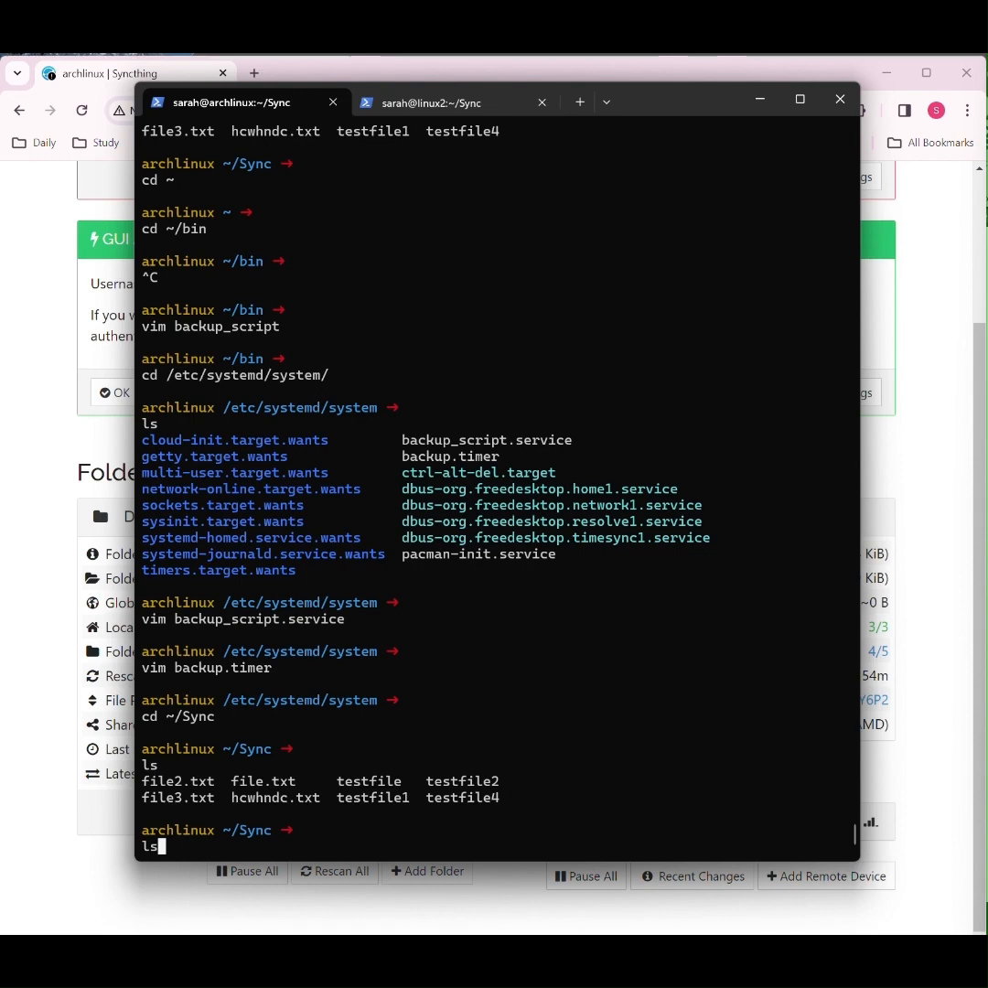
pyautogui.press('Return')
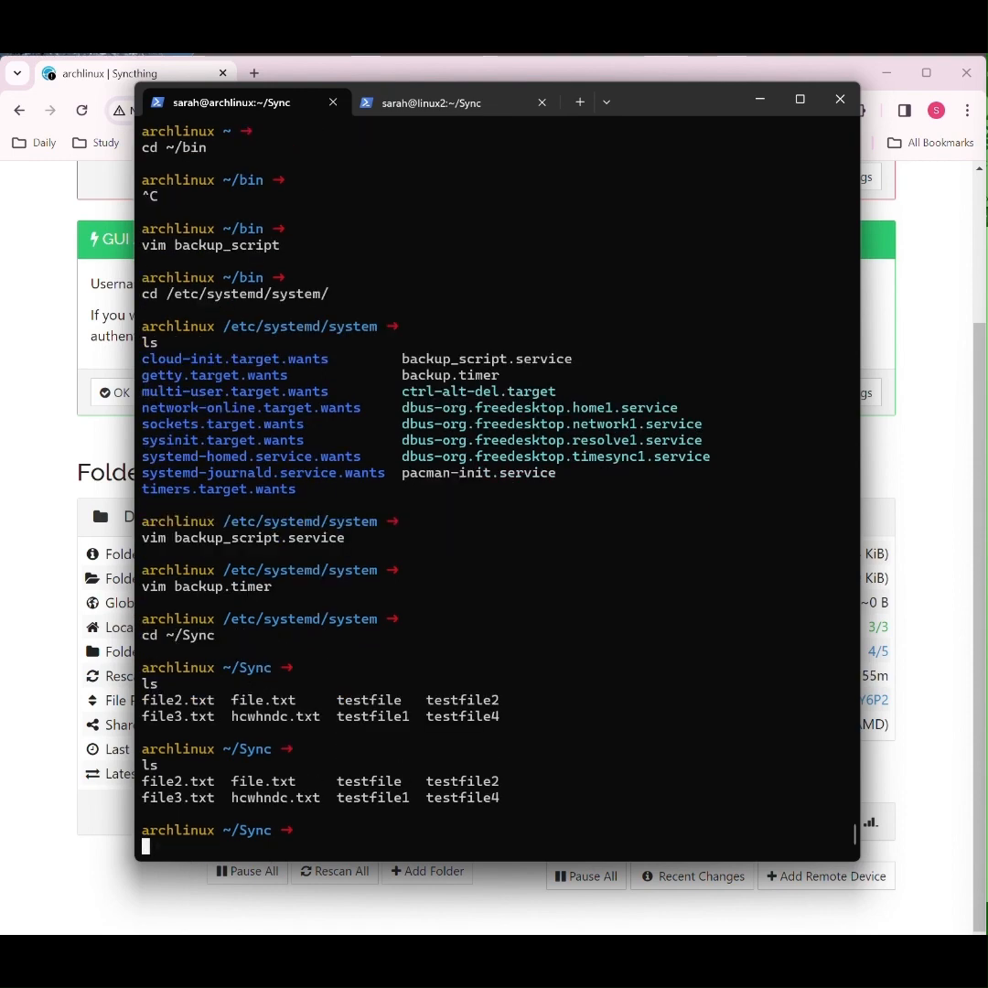
pyautogui.write('ls')
pyautogui.press('Return')
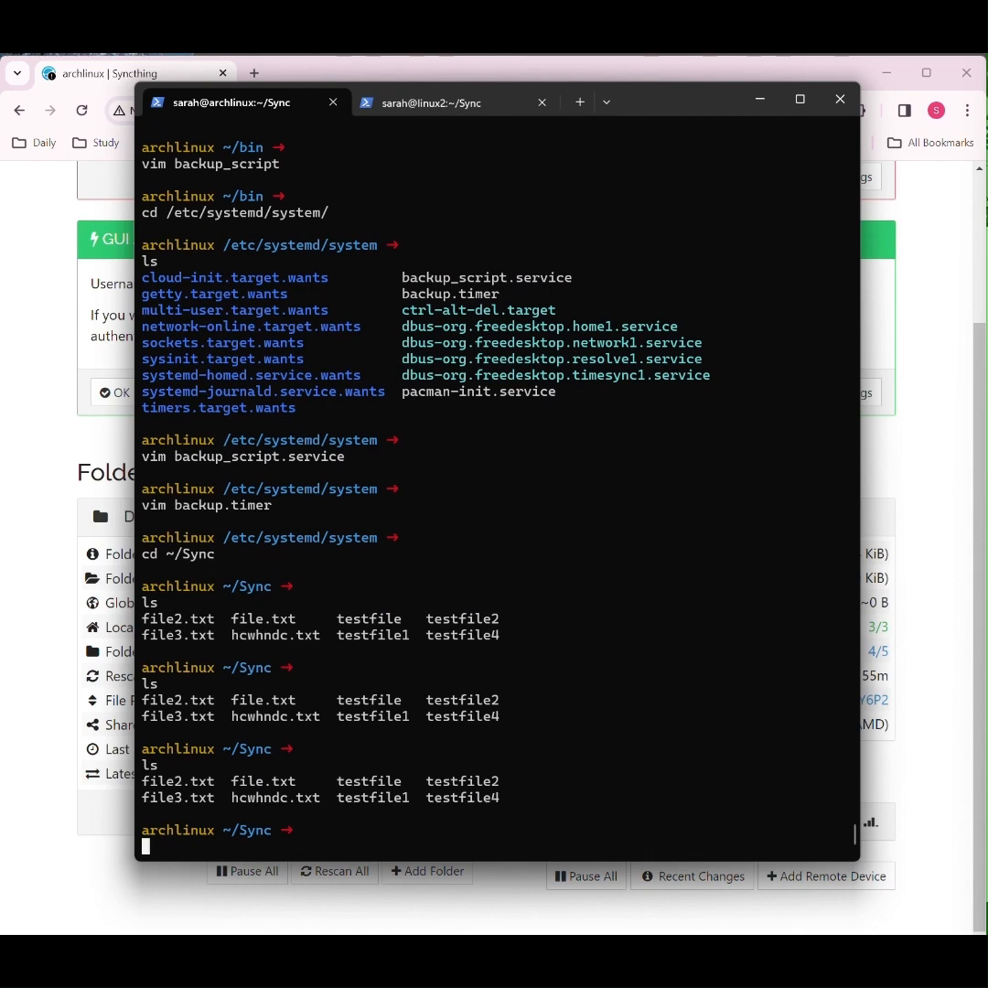
pyautogui.write('ls')
pyautogui.press('Return')
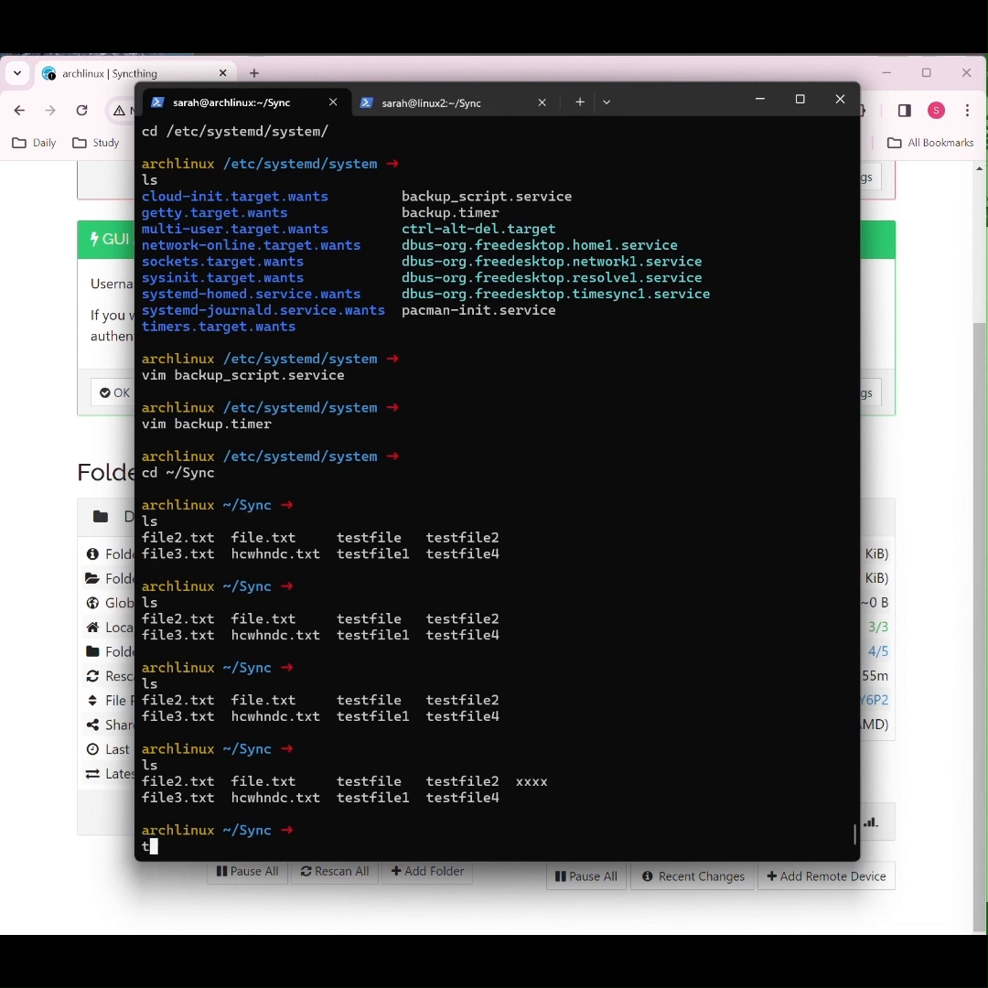
# Step: Create an empty file named eeee in ~/Sync with touch
pyautogui.write('touch eeee')
pyautogui.press('Return')
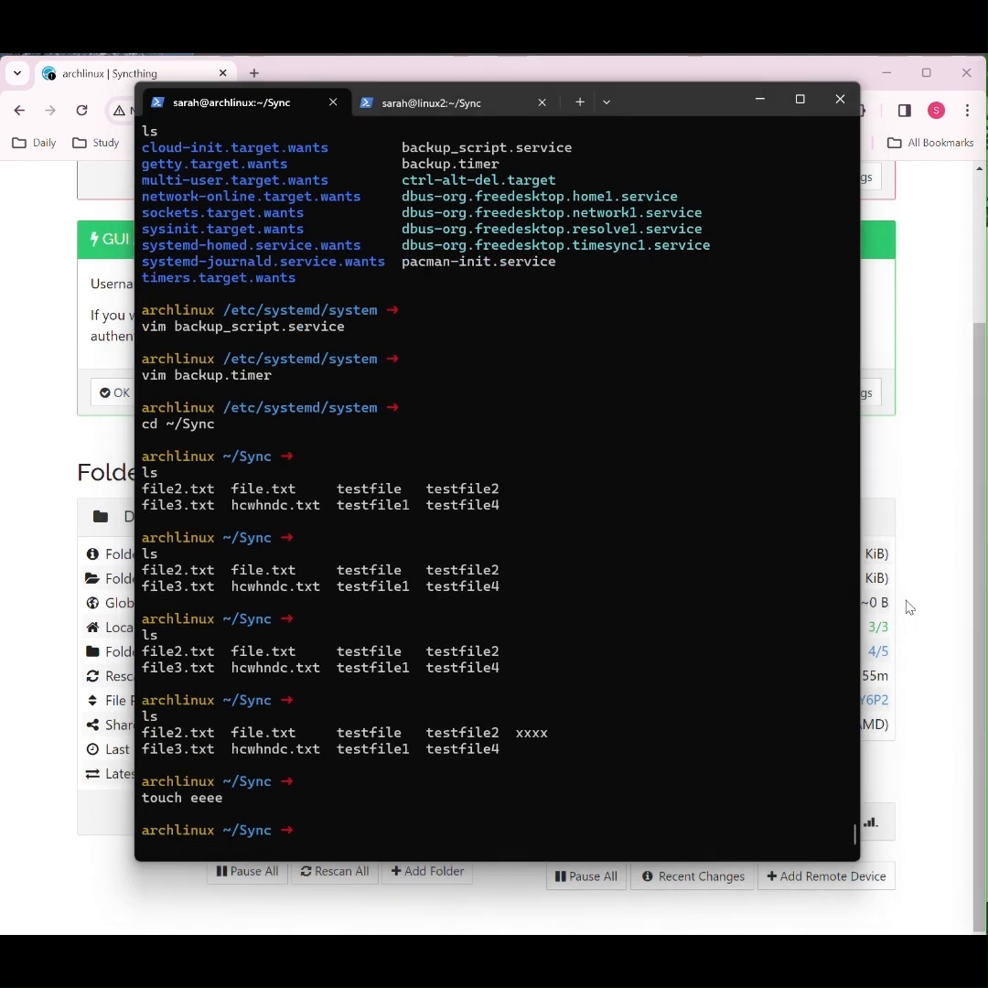
# Step: Change to ~/sync-backup/Sync and list its files twice to check that the timed backup copies the Sync folder
pyautogui.write('cd ~/sync-backup/Sync')
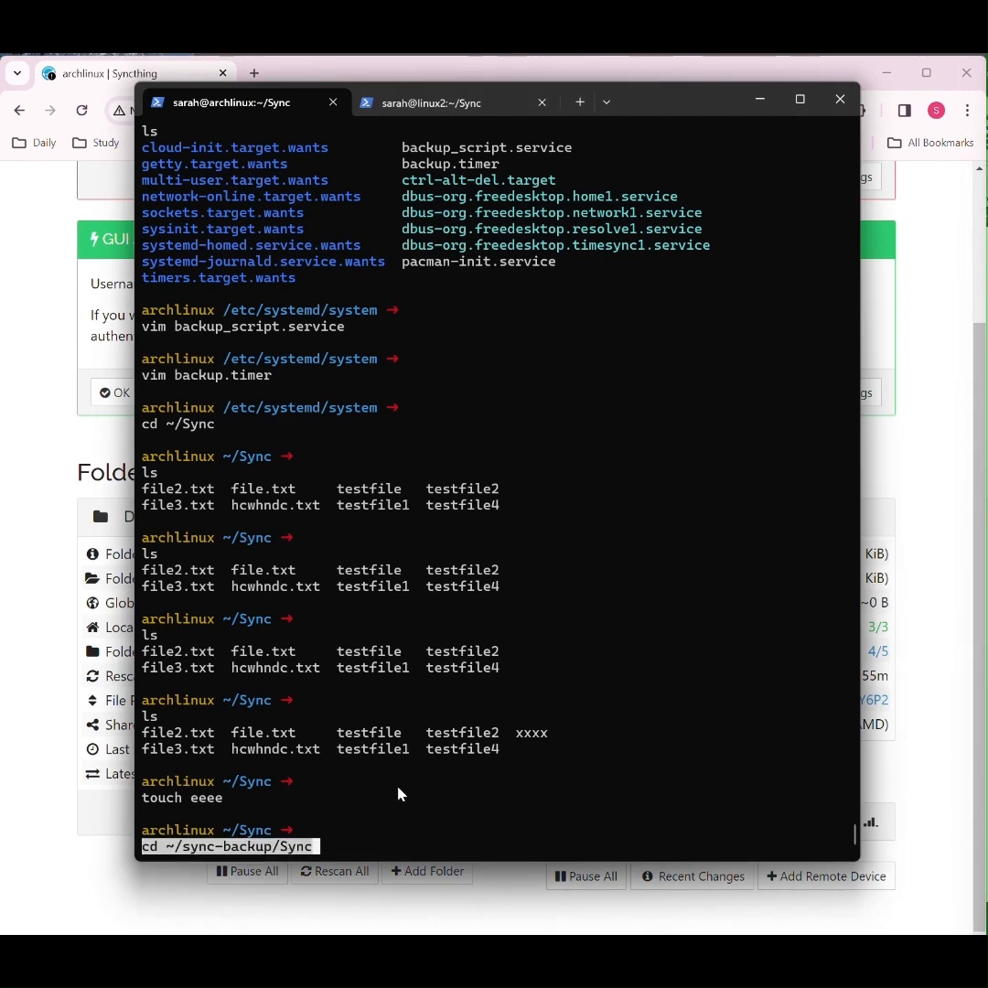
pyautogui.press('Return')
pyautogui.write('ls')
pyautogui.press('Return')
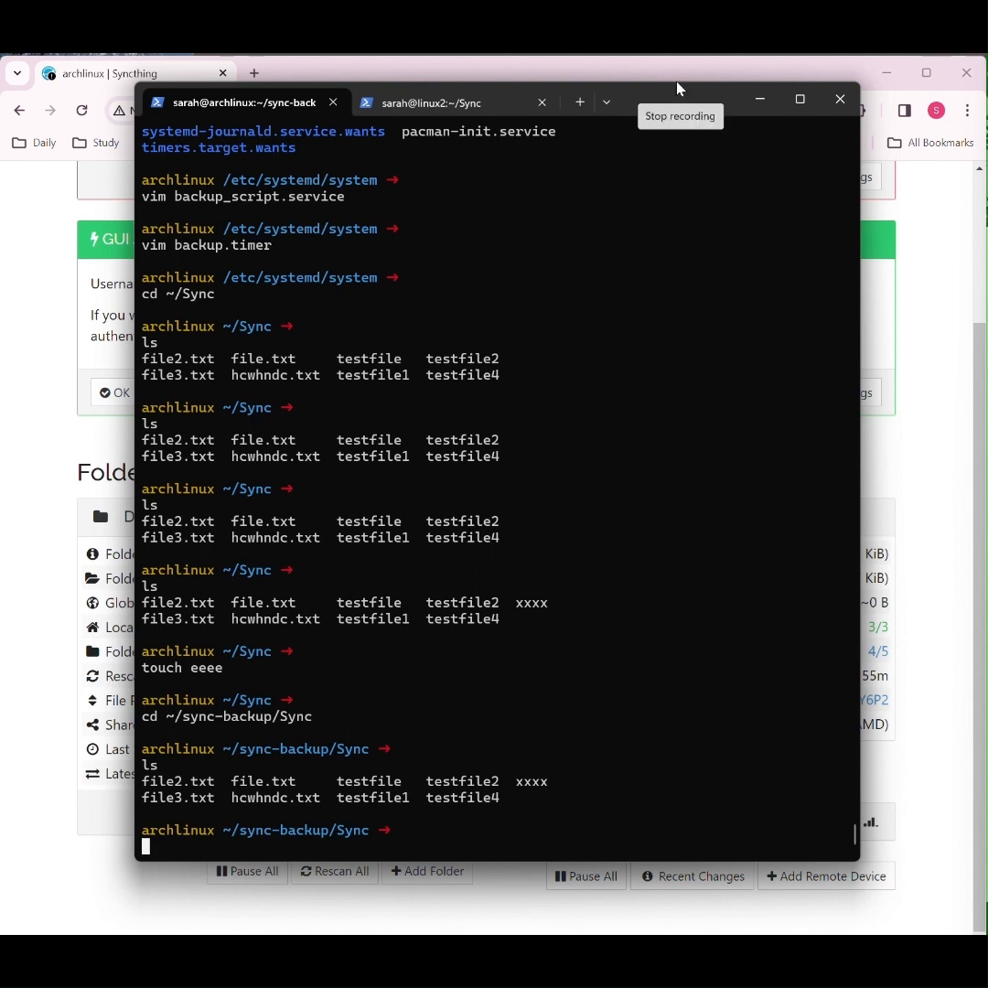
pyautogui.write('ls')
pyautogui.press('Return')
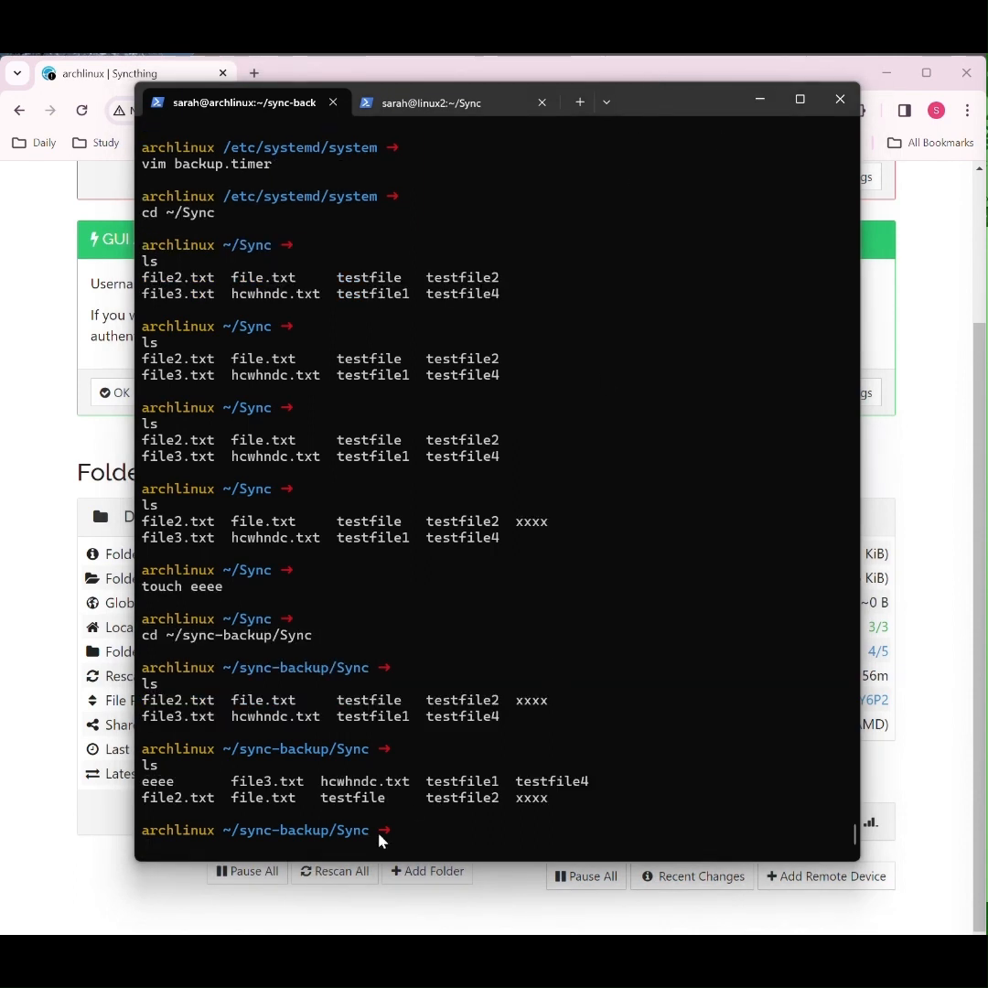